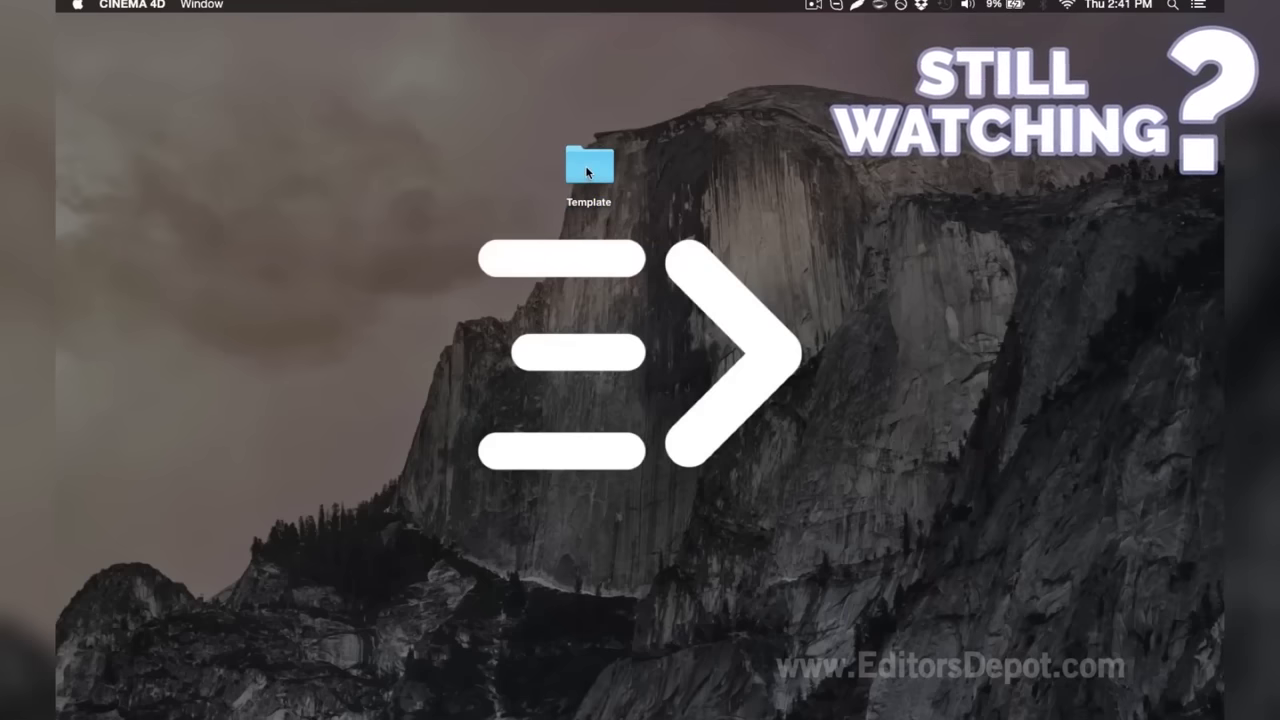
Step: Open the Template folder, select Template V8.0.c4d, and restore the minimized Cinema 4D window
left_click(587, 173)
double_click(587, 173)
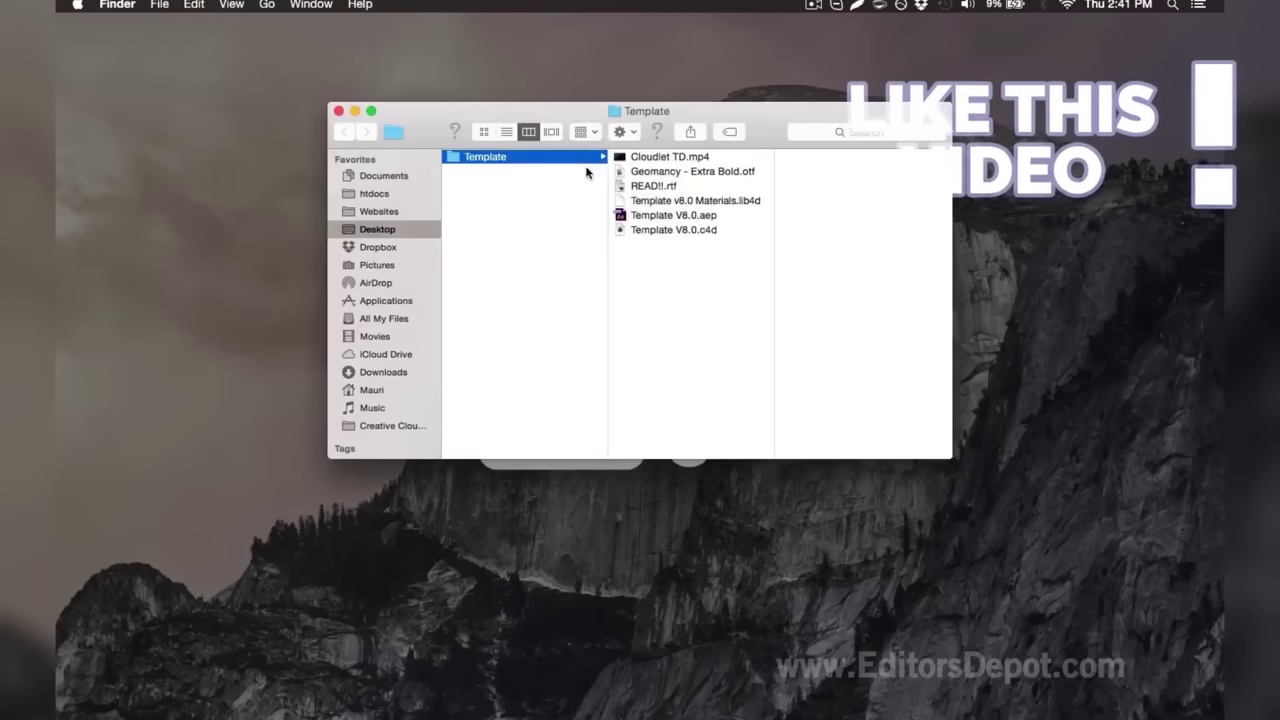
left_click(630, 229)
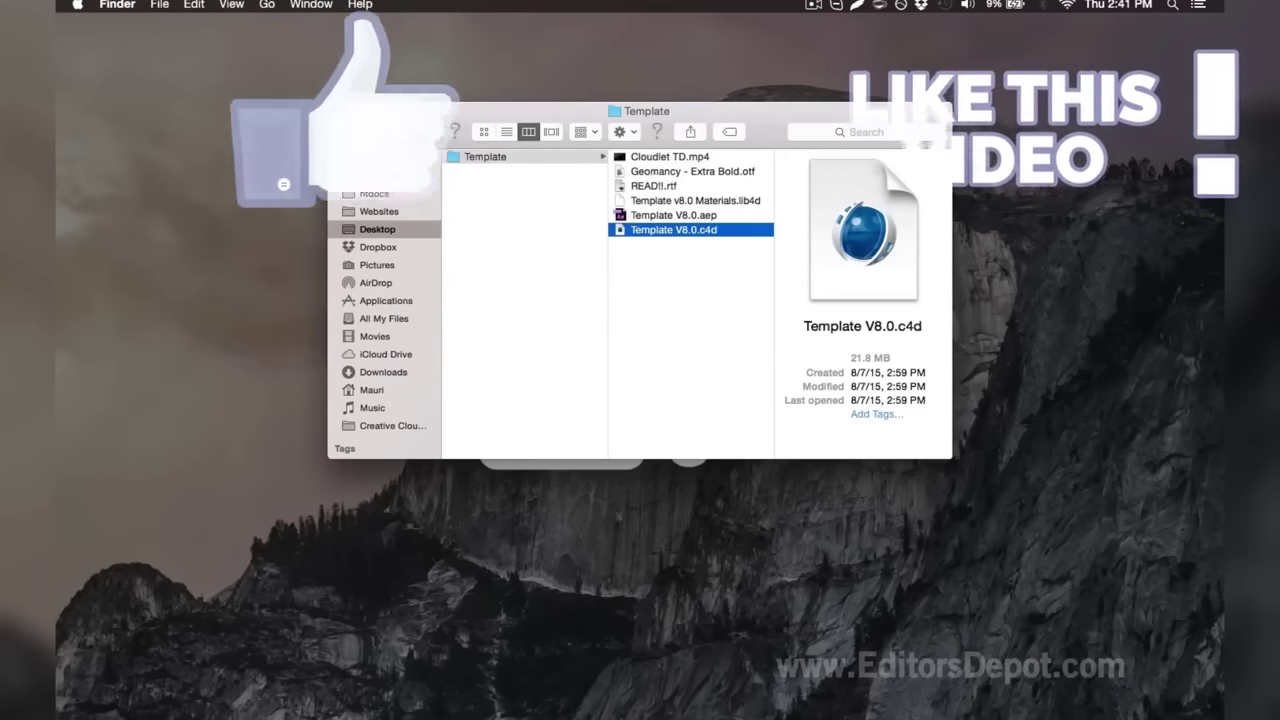
left_click(1003, 709)
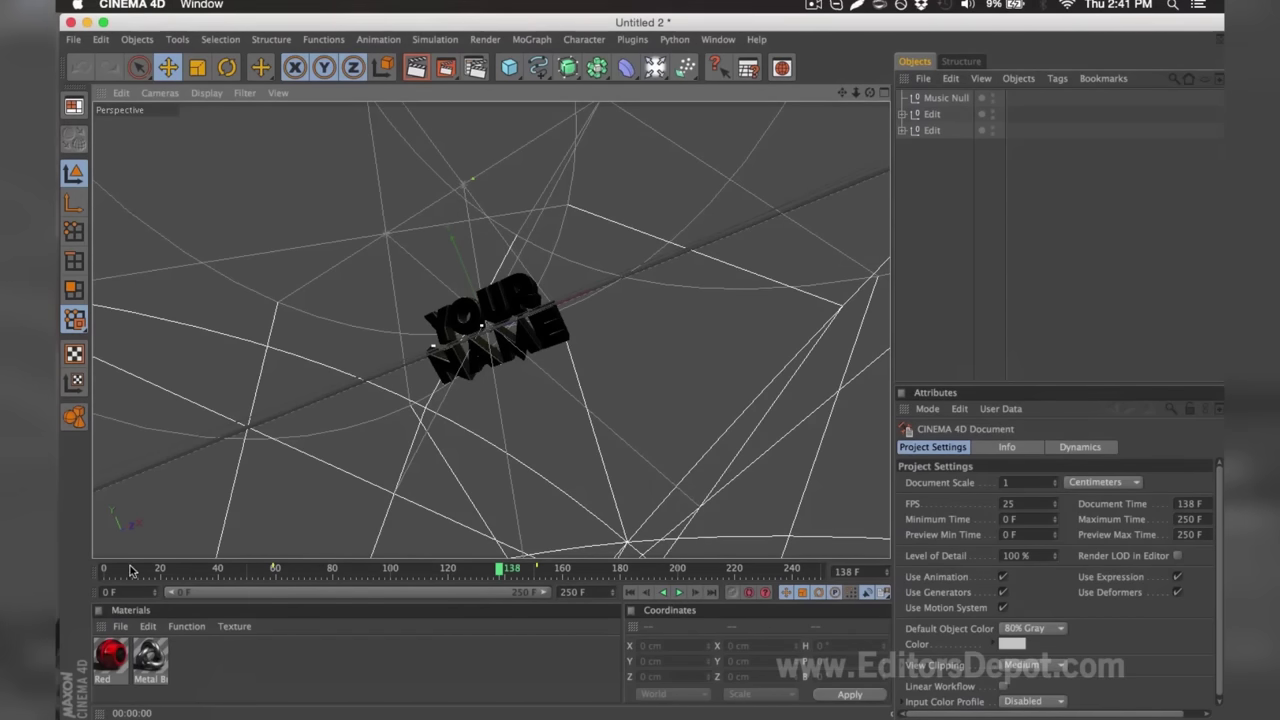
Step: Scrub the animation, expand both Edit groups, and select the NAME text object
mouse_move(130, 570)
left_mouse_down()
mouse_move(362, 552)
mouse_move(565, 560)
left_mouse_up()
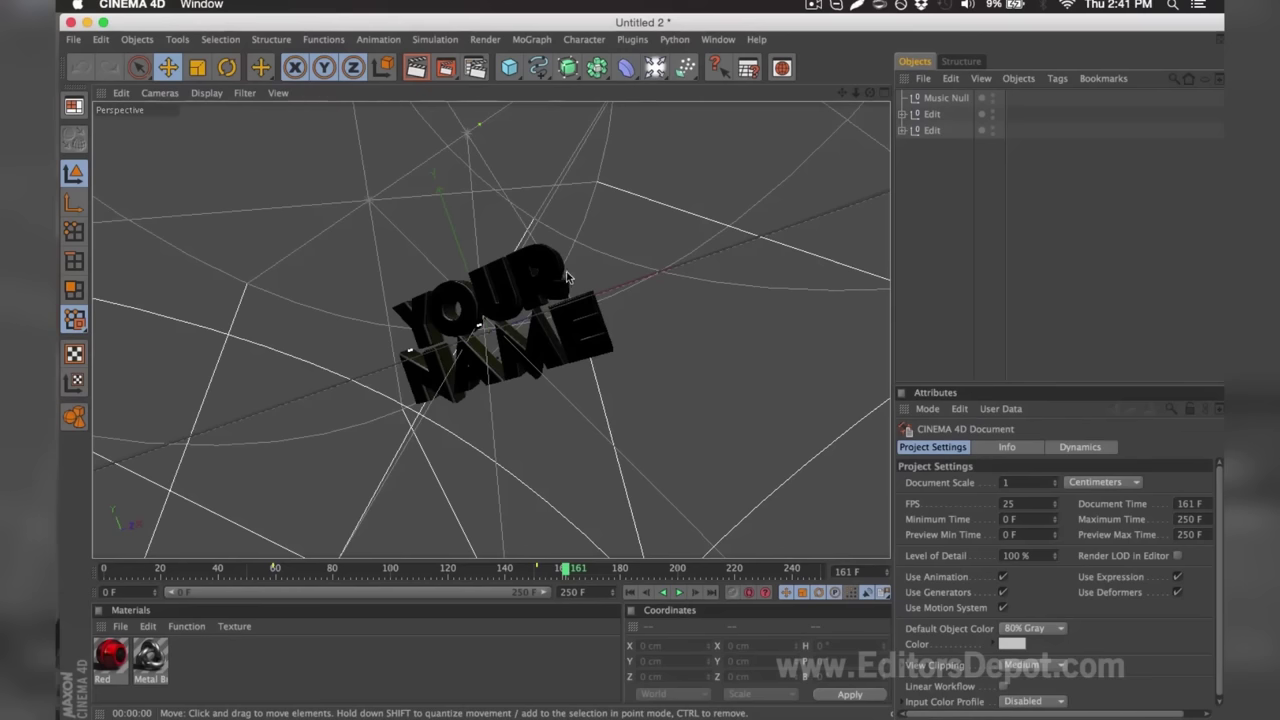
left_click(903, 114)
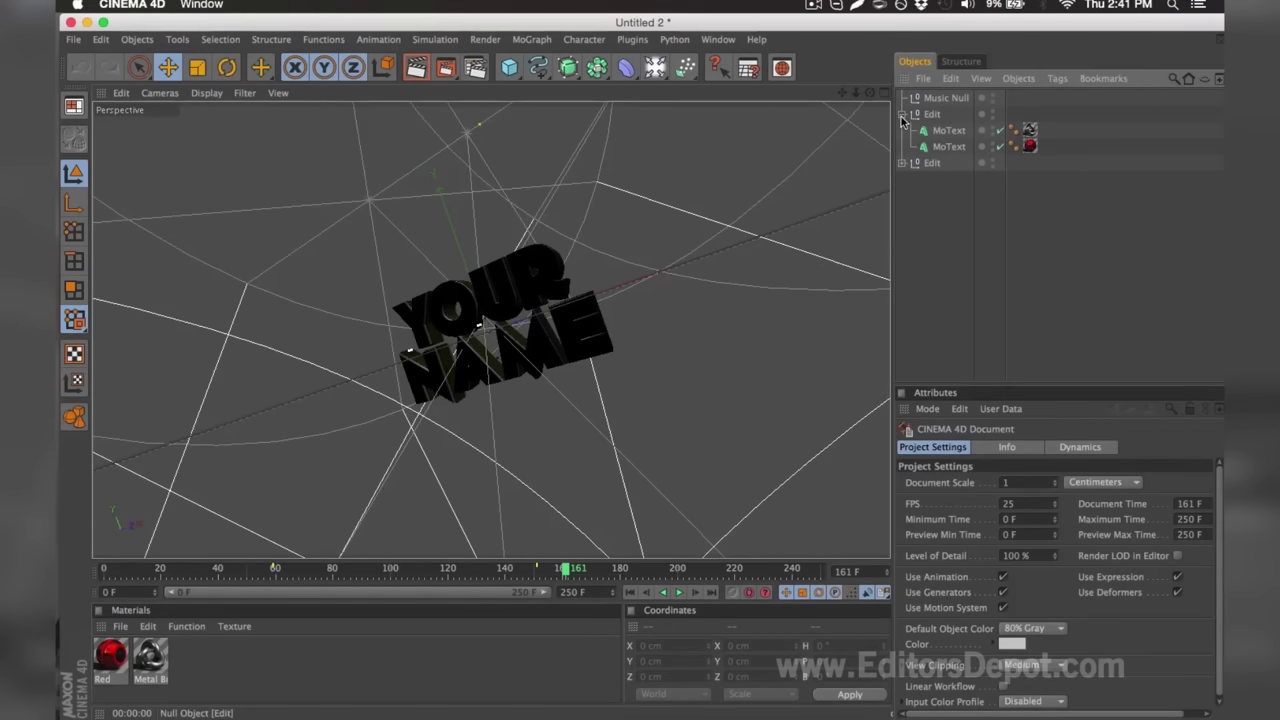
left_click(903, 163)
left_click(940, 180)
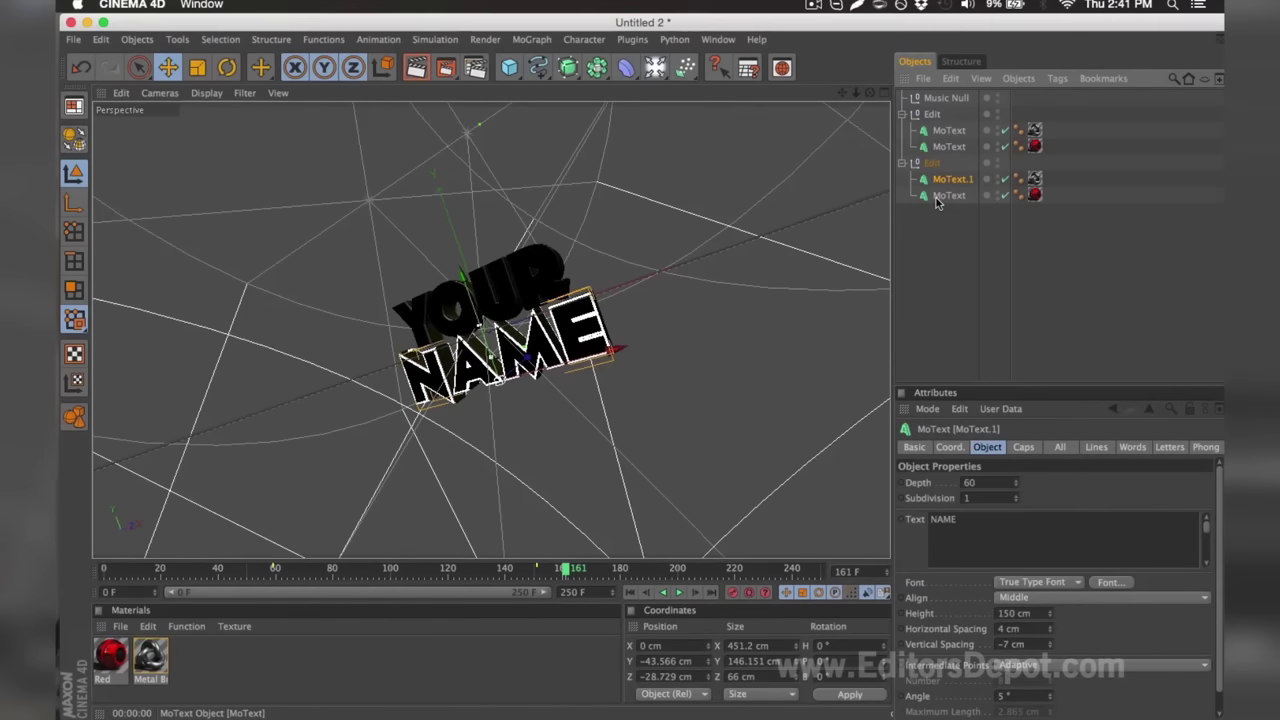
Step: Check the NAME text's font in the Font picker, then select the YOUR text object
left_click(1108, 581)
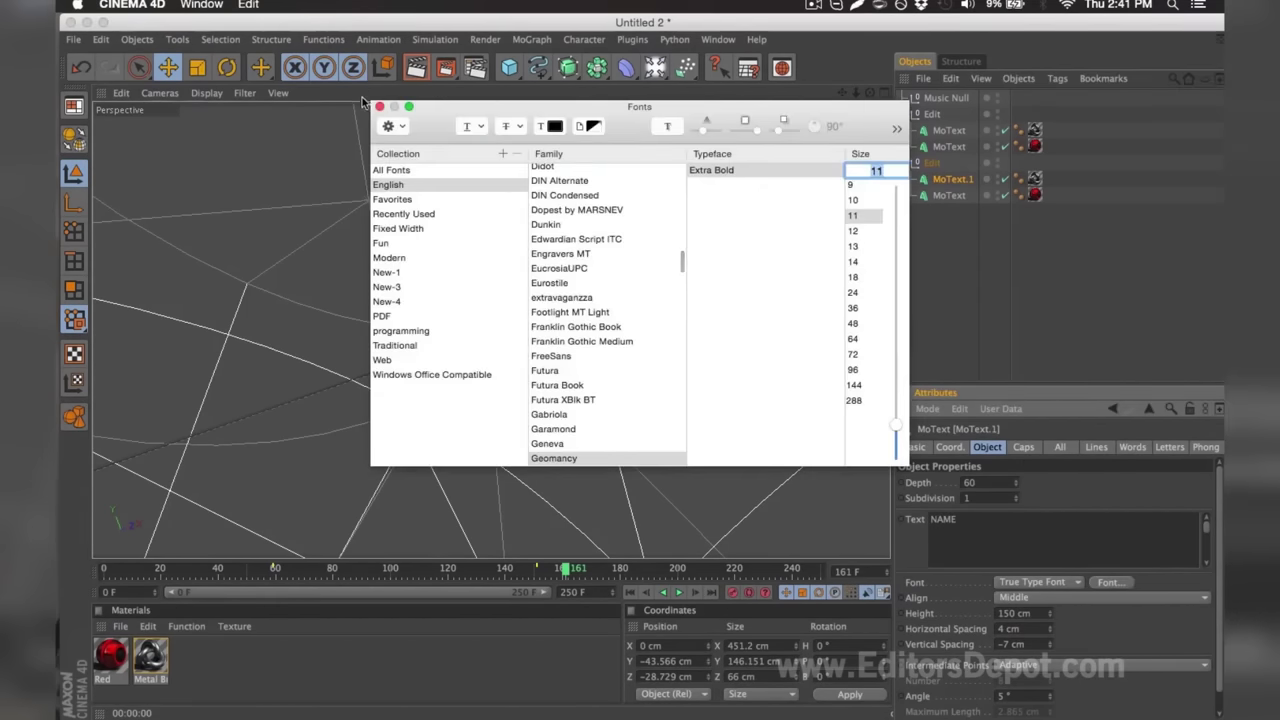
left_click(380, 107)
left_click(943, 328)
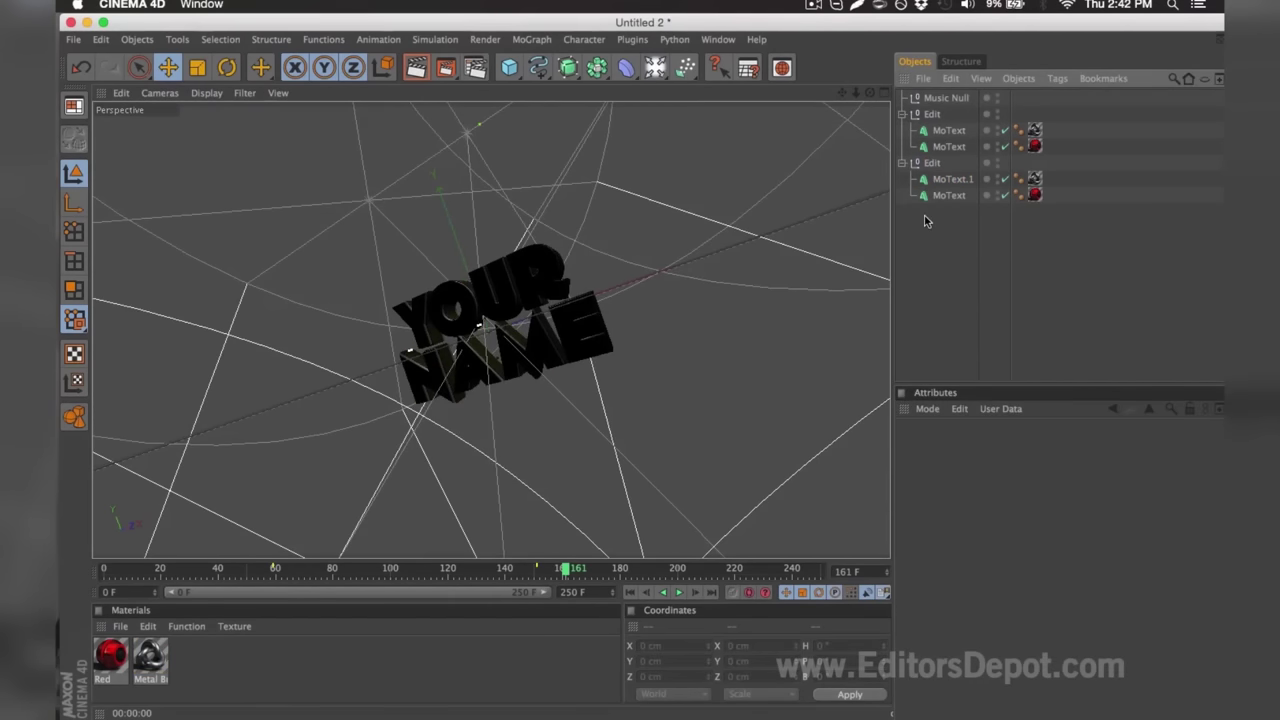
left_click(946, 133)
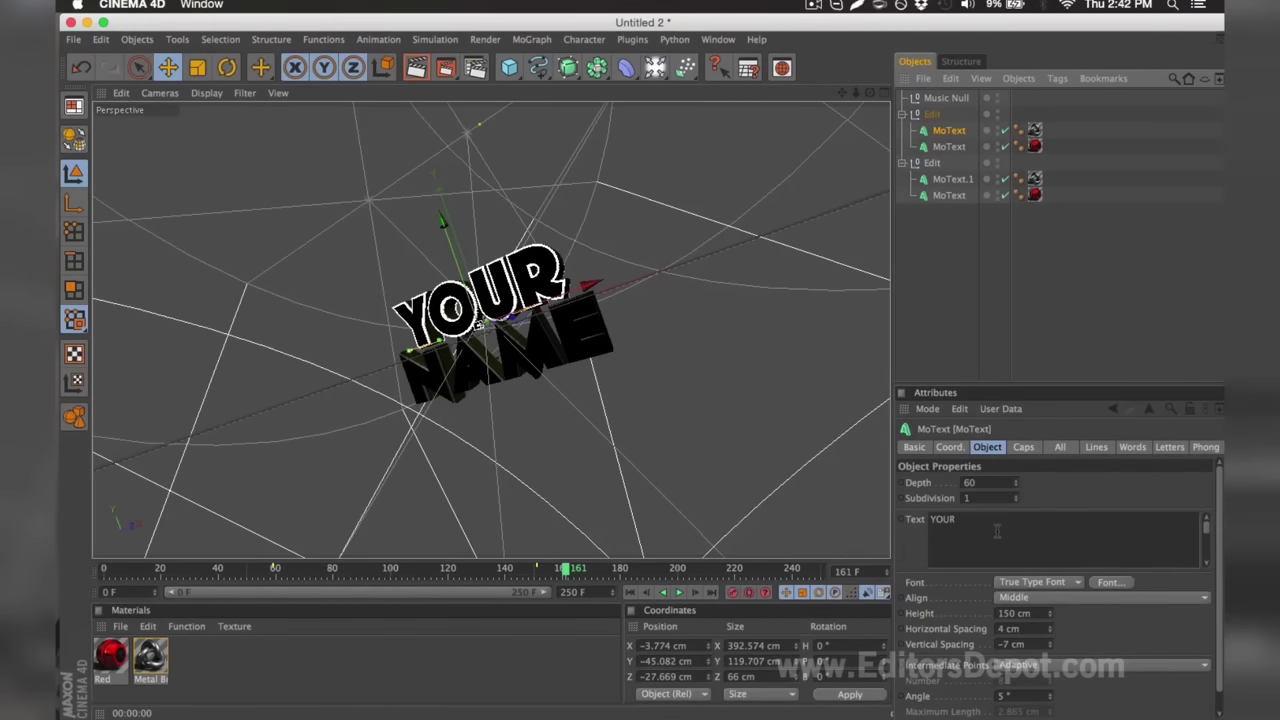
Step: Replace YOUR with EDITORS in both top-line MoText objects and render a viewport preview
double_click(966, 520)
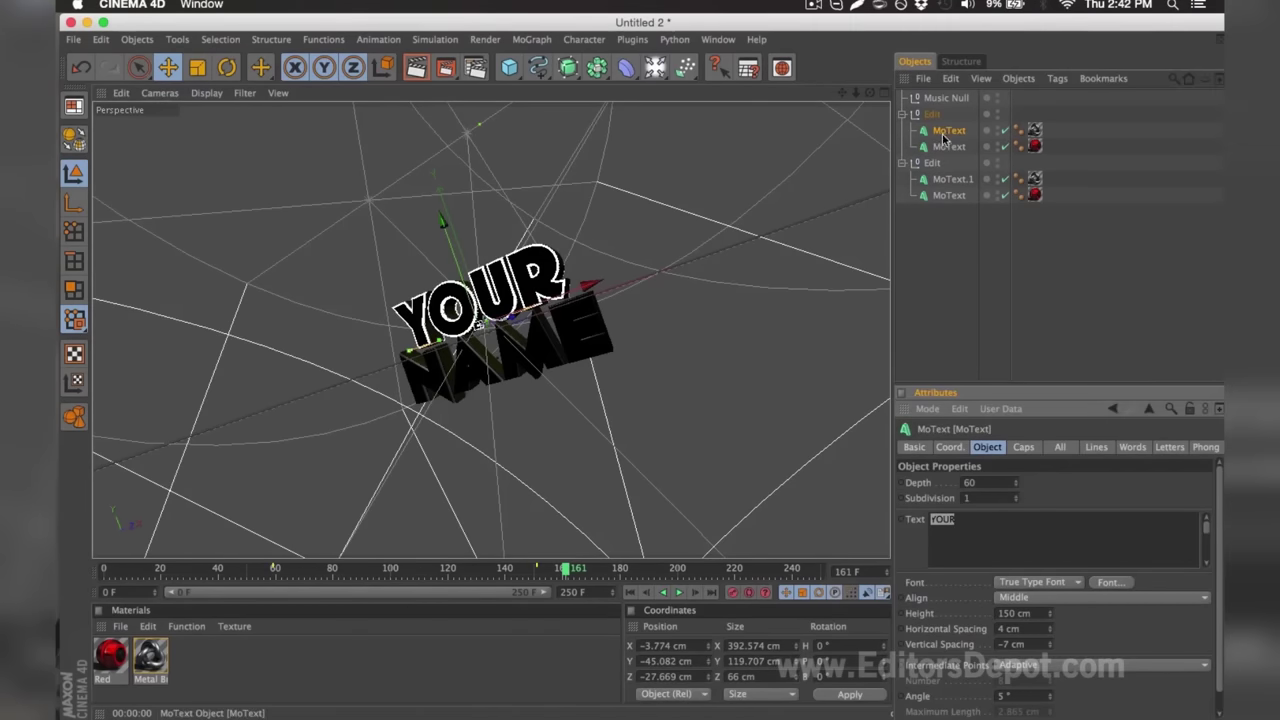
type("EDITORS")
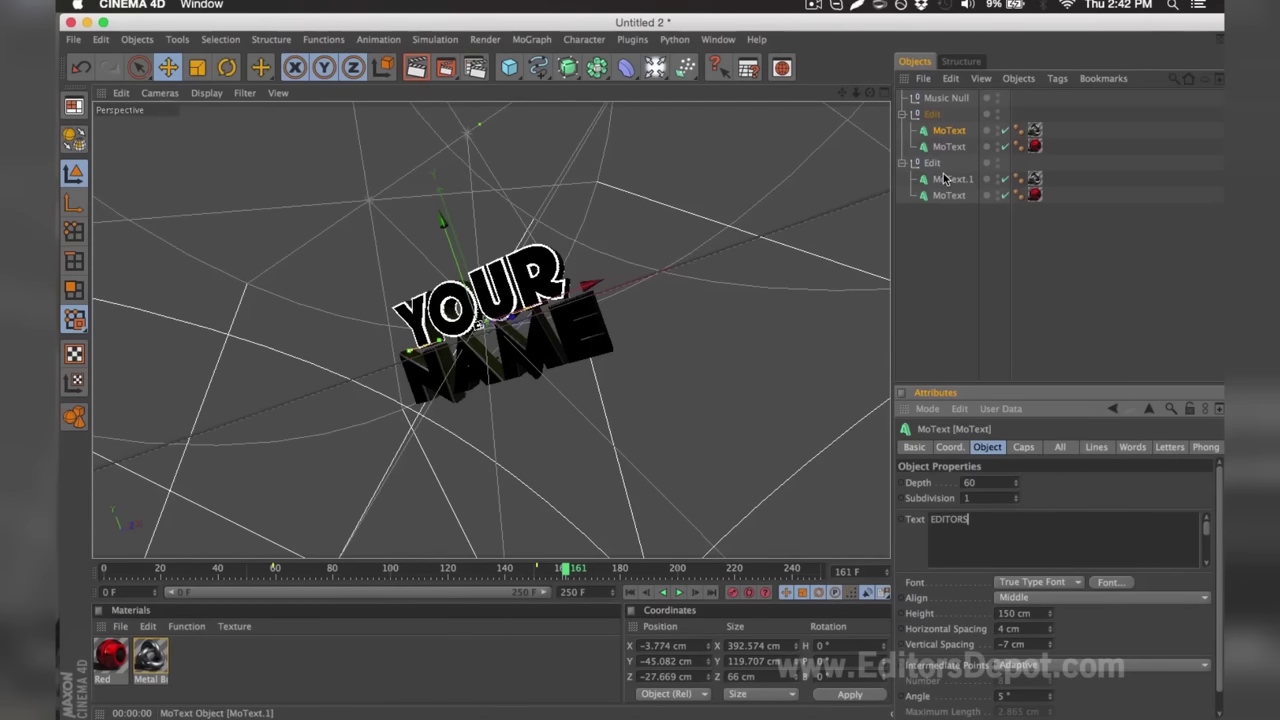
left_click(947, 148)
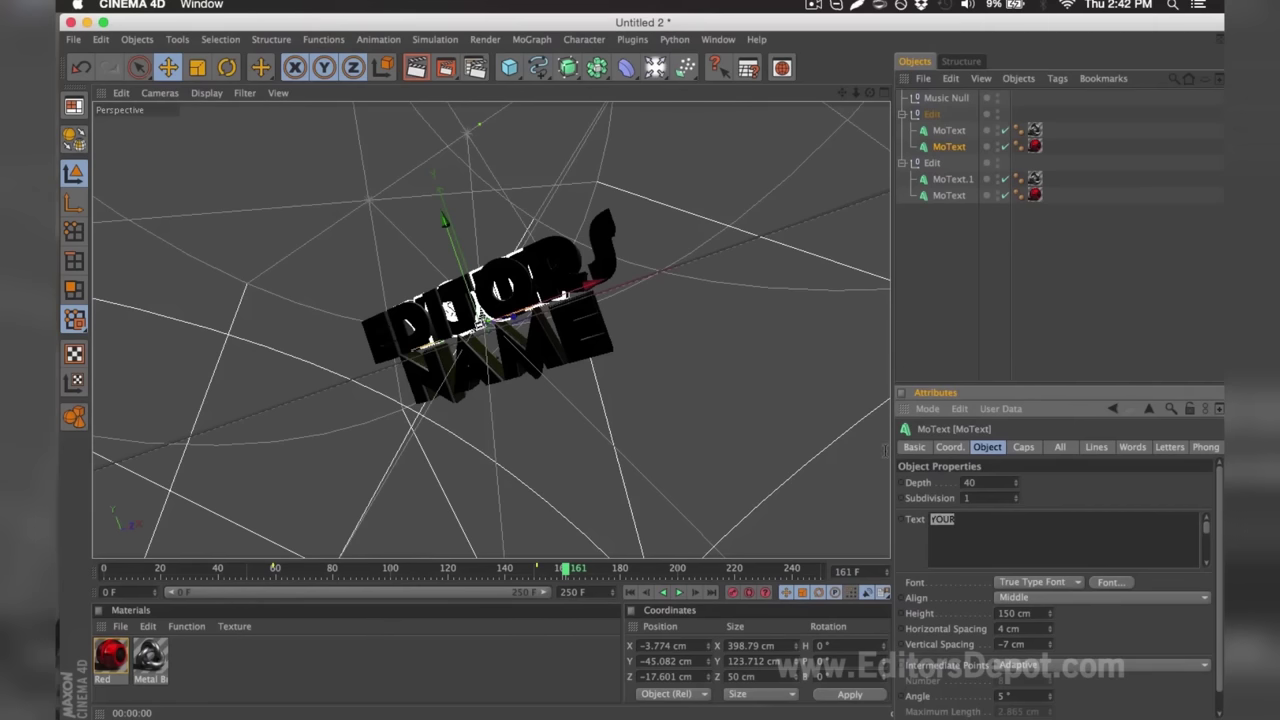
type("EDITORS")
left_click(957, 287)
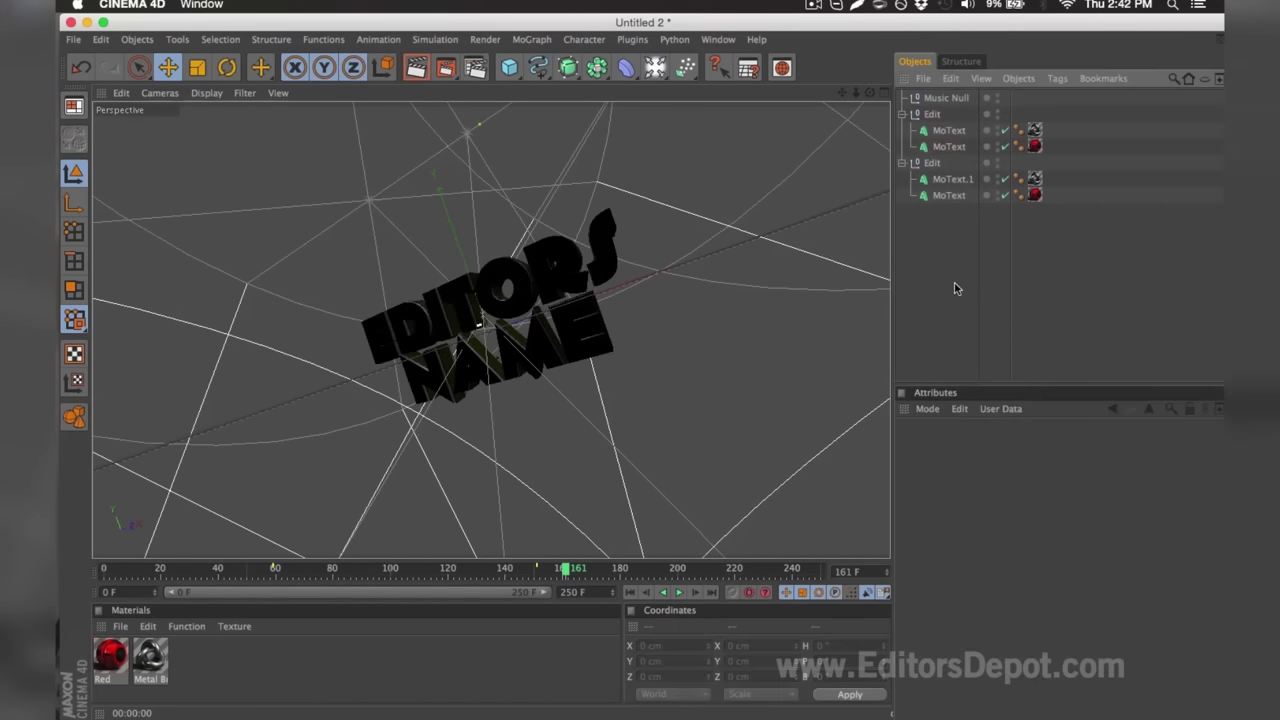
left_click(416, 67)
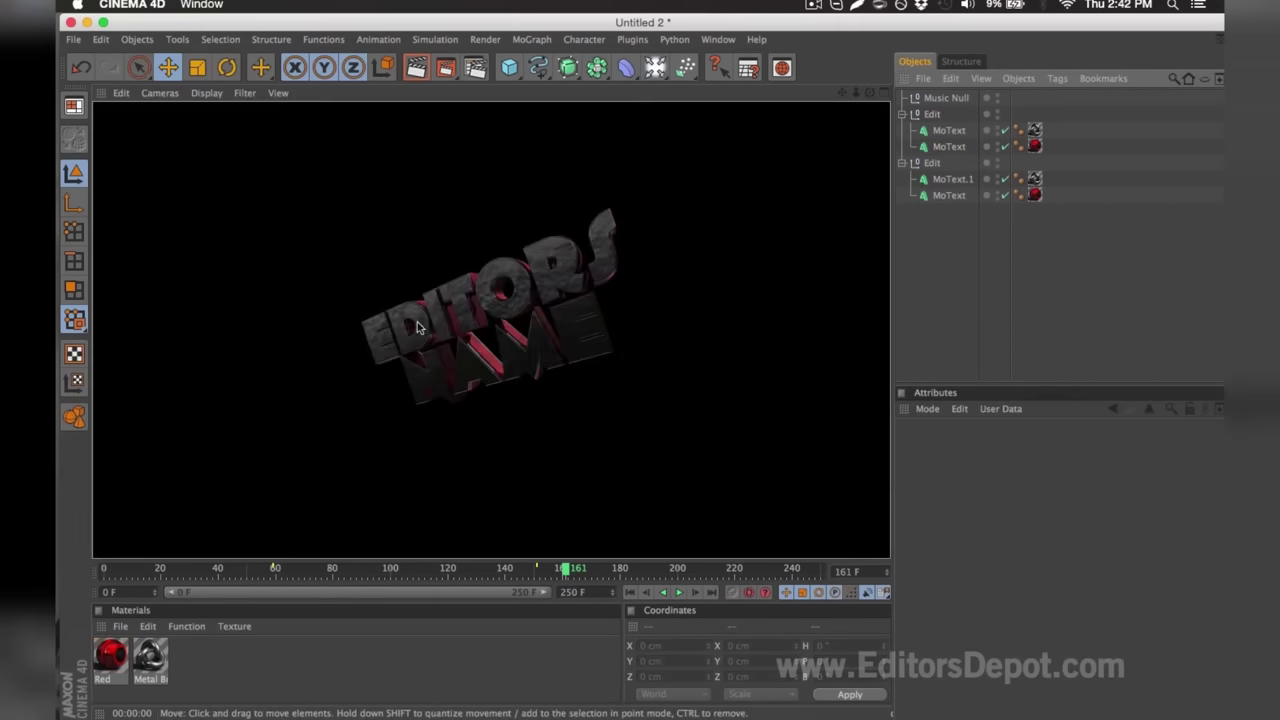
Step: Change both NAME MoText objects to DEPOT, preview the EDITORS DEPOT render, and return to the editor view
left_click(955, 179)
left_click(950, 197, "ctrl")
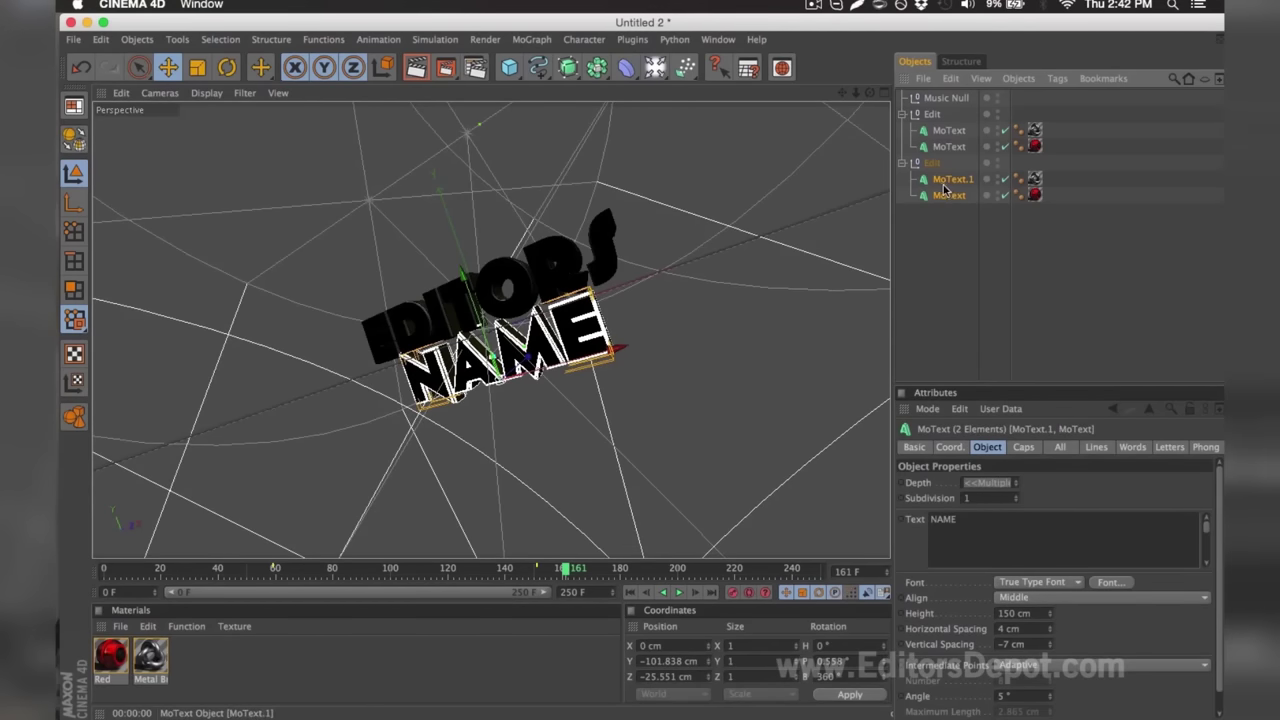
double_click(943, 519)
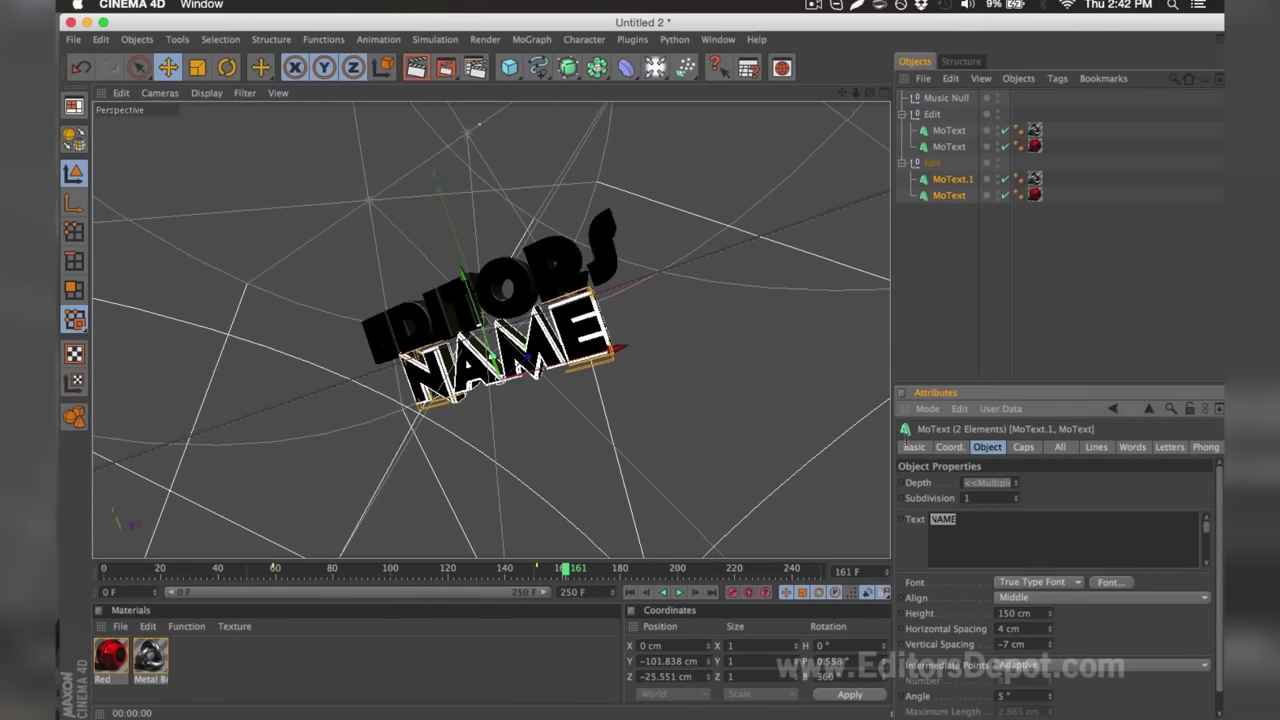
type("DEPOT")
left_click(913, 276)
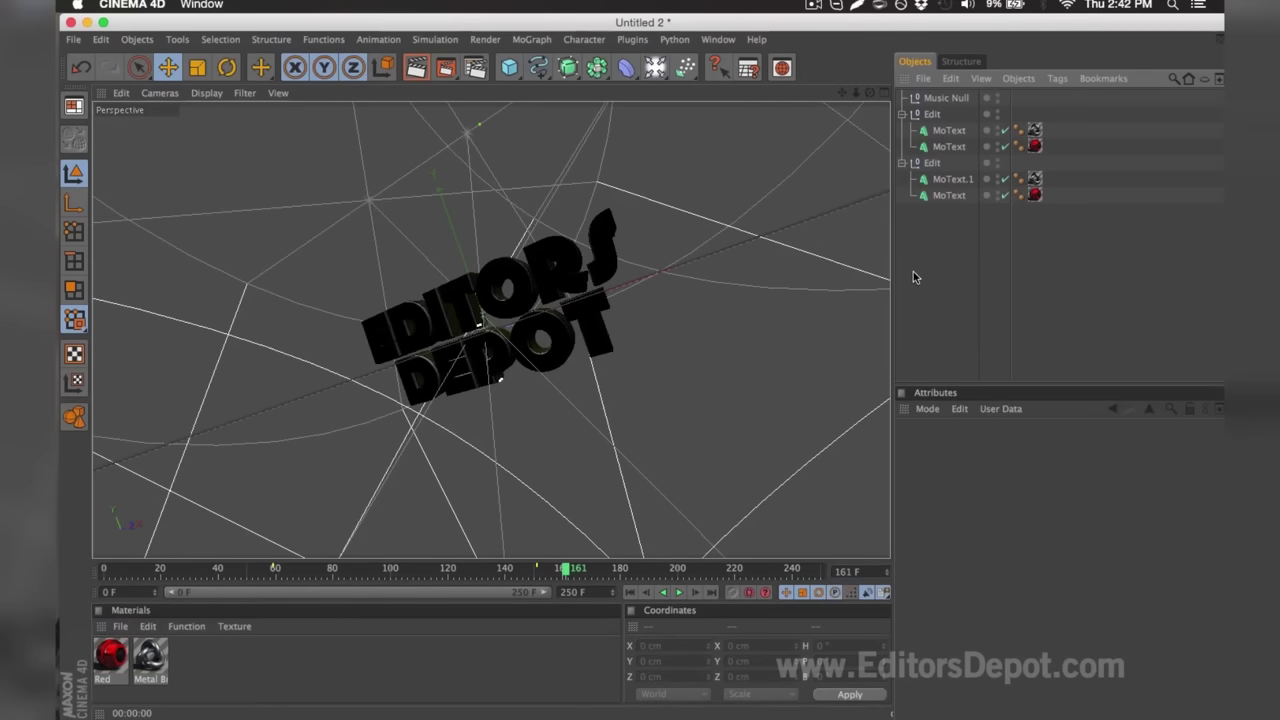
left_click(416, 67)
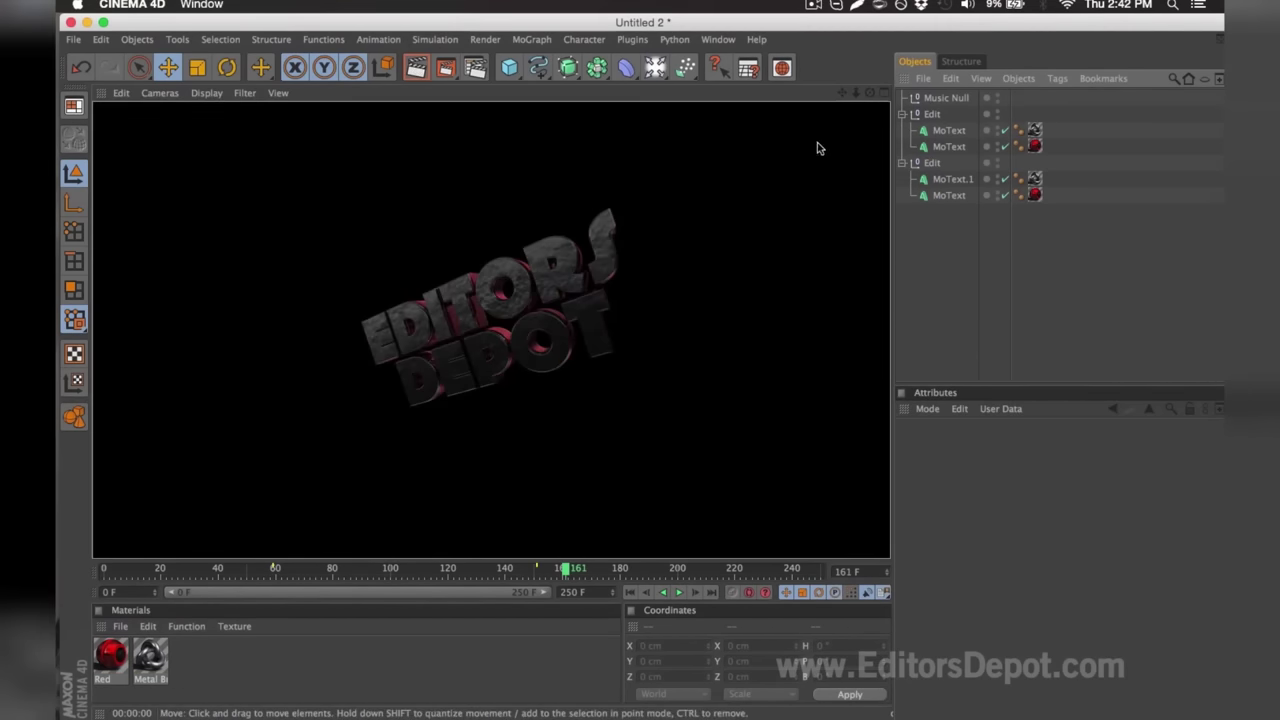
left_click(605, 194)
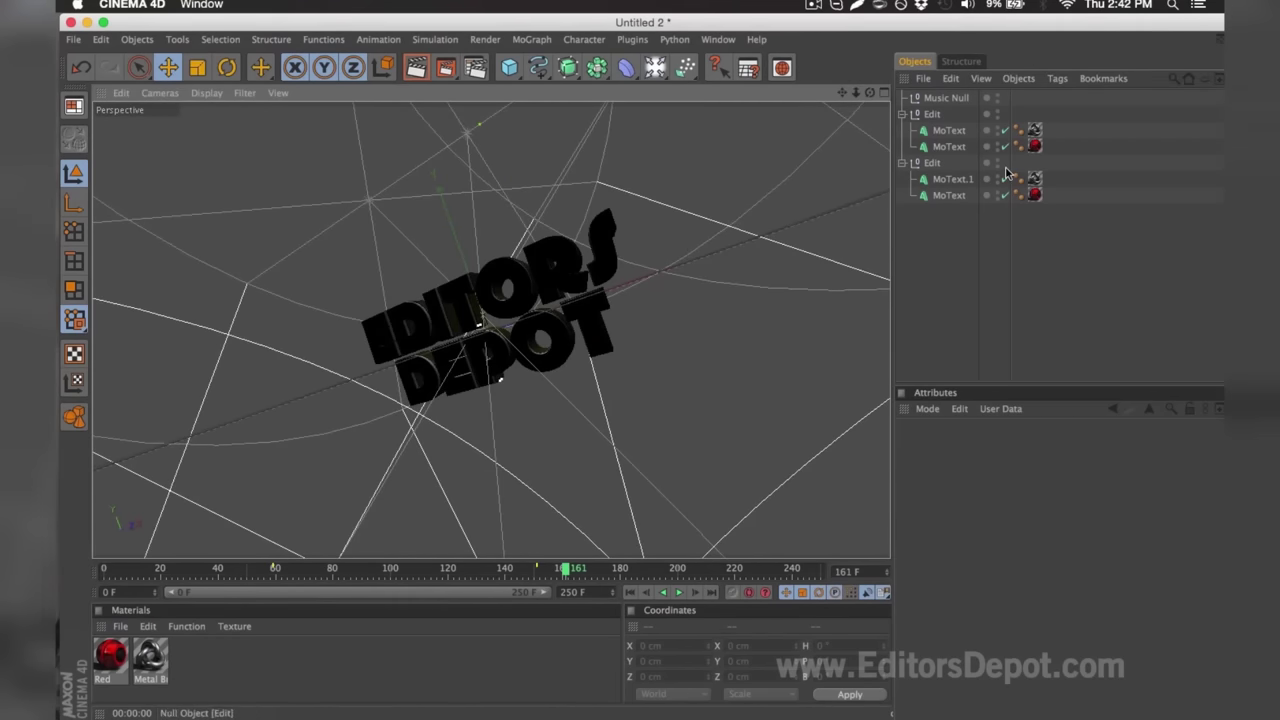
Step: Set the Red material's colour to R 217, G 46, B 210
double_click(112, 658)
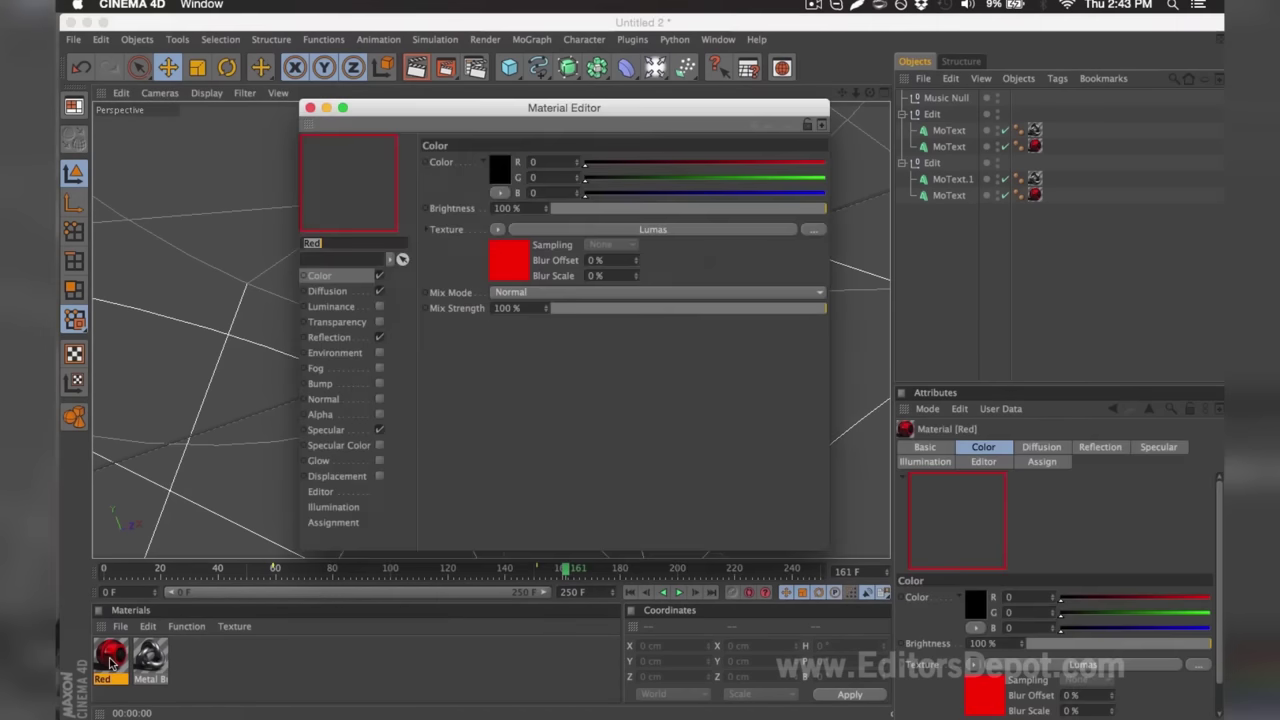
mouse_move(694, 162)
left_mouse_down()
mouse_move(825, 163)
mouse_move(723, 163)
mouse_move(789, 163)
mouse_move(818, 179)
left_mouse_up()
mouse_move(731, 178)
left_mouse_down()
mouse_move(636, 177)
mouse_move(678, 199)
mouse_move(786, 195)
left_mouse_up()
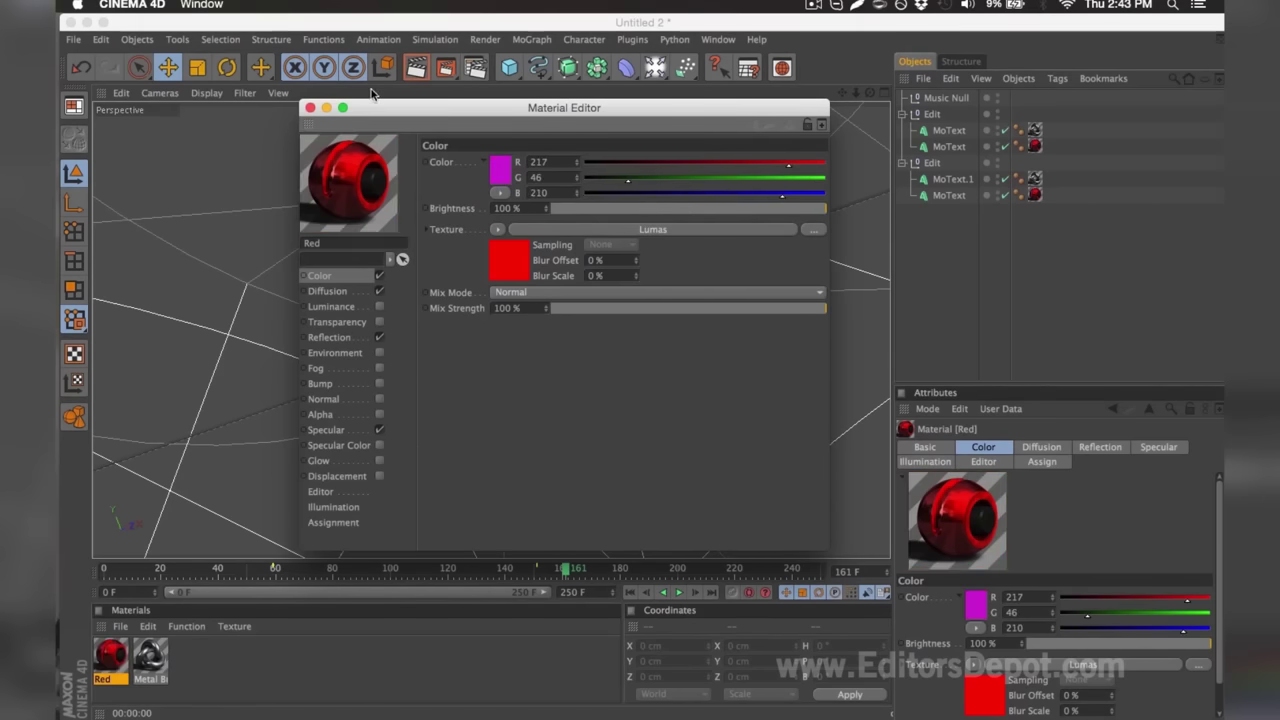
left_click(309, 107)
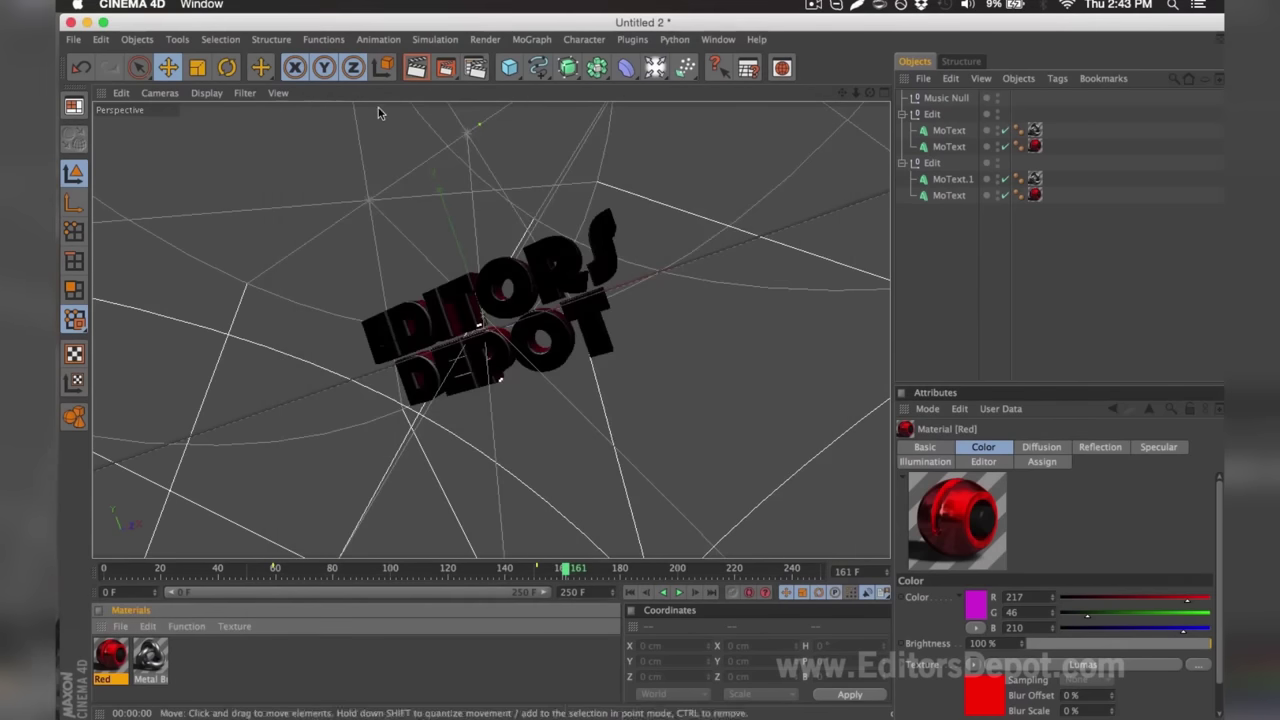
Step: In Render Settings, render all frames as PNG saved as 'render' in the desktop TEMPLATE RENDER folder
left_click(475, 68)
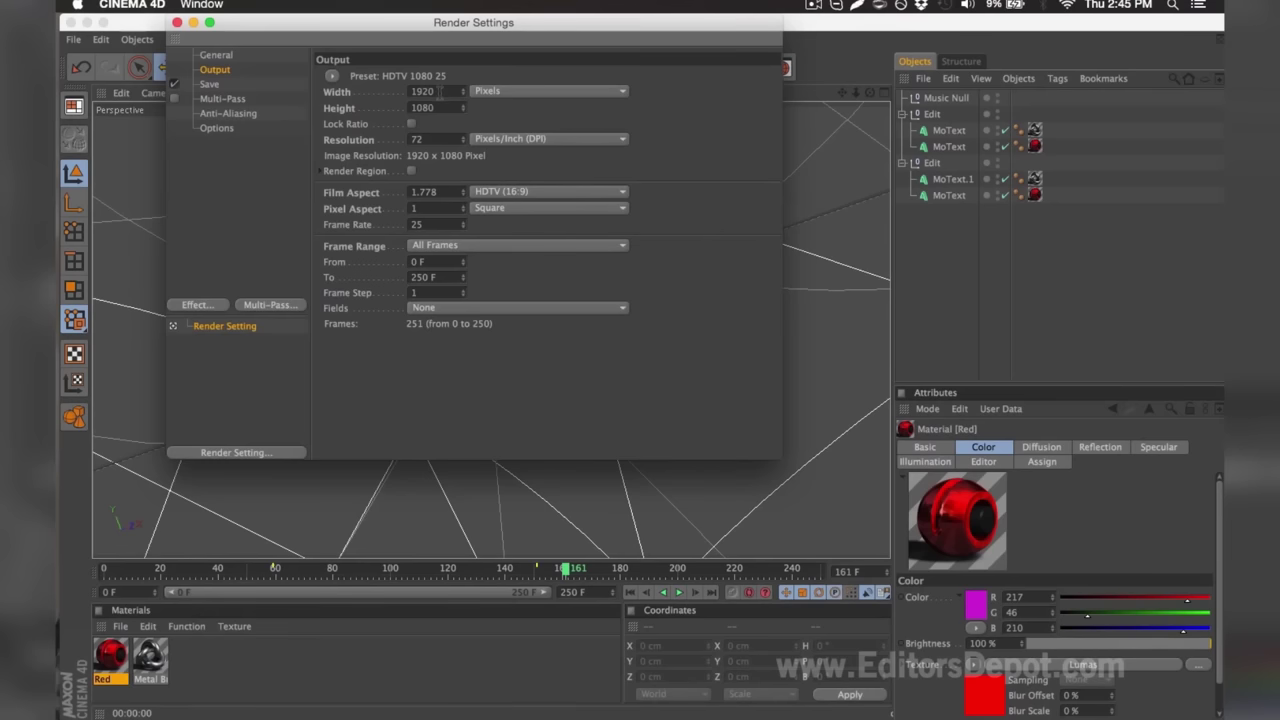
left_click(430, 250)
left_click(428, 296)
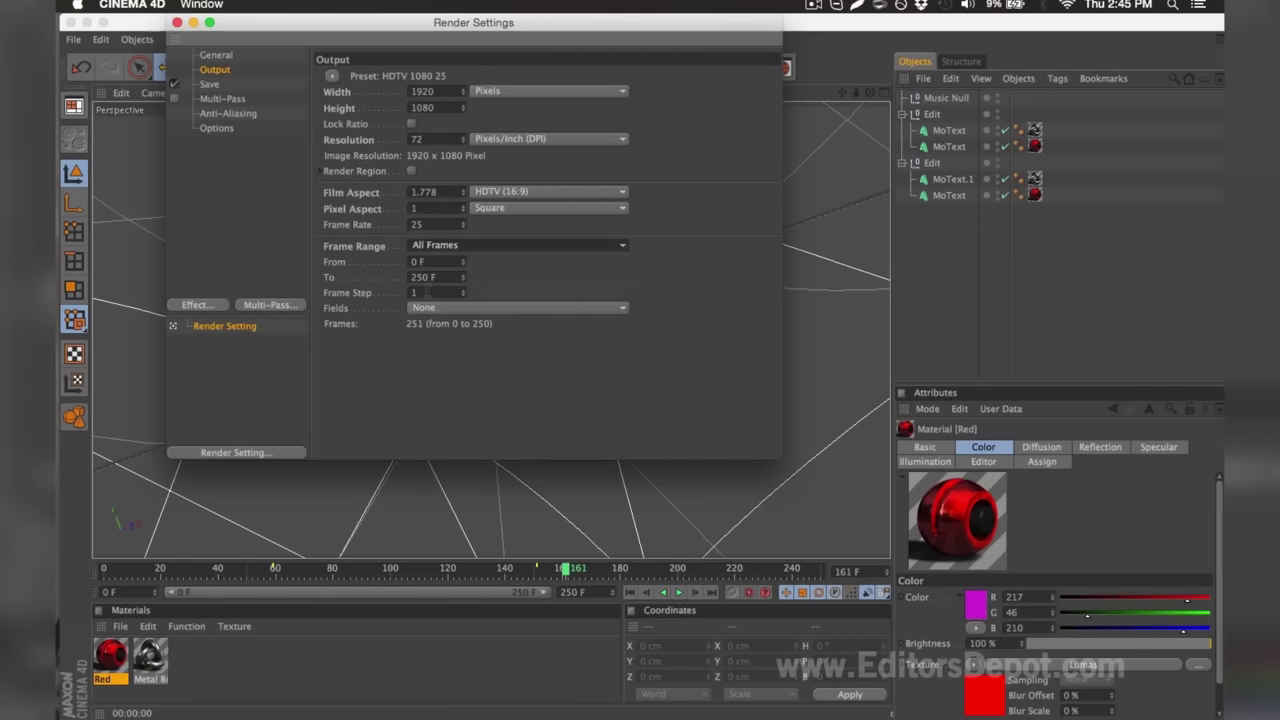
left_click(254, 84)
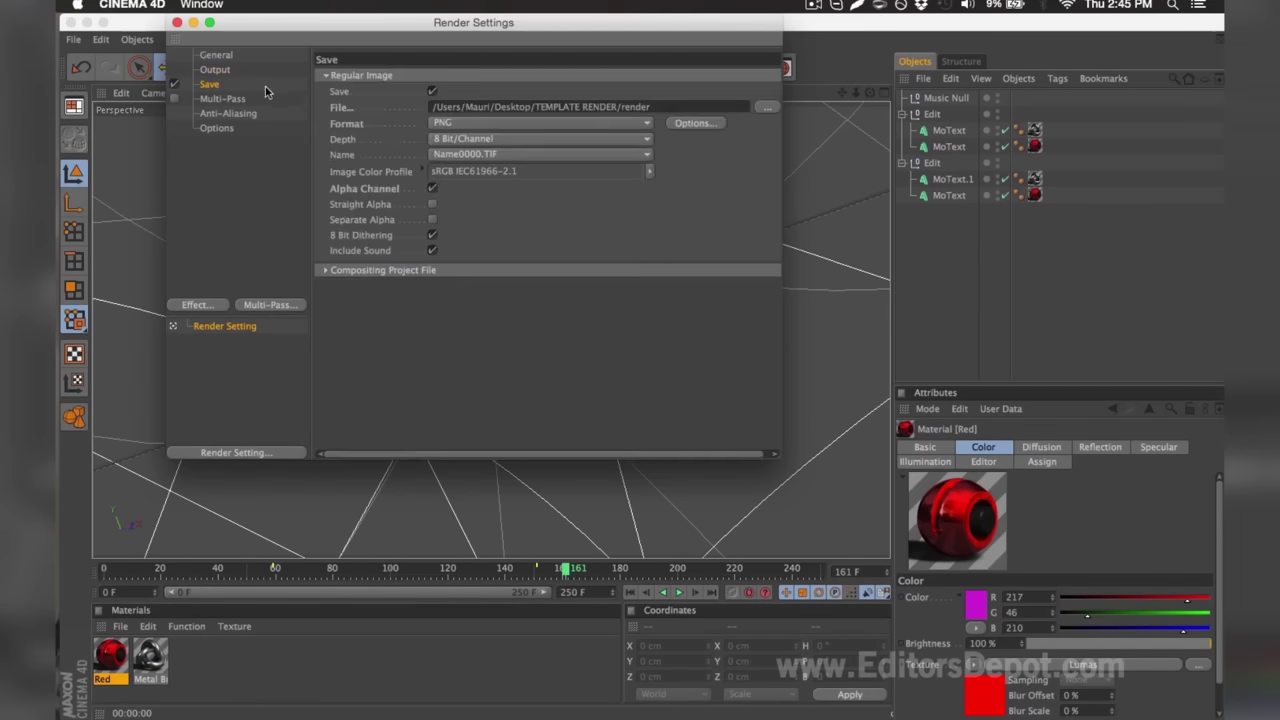
left_click(440, 123)
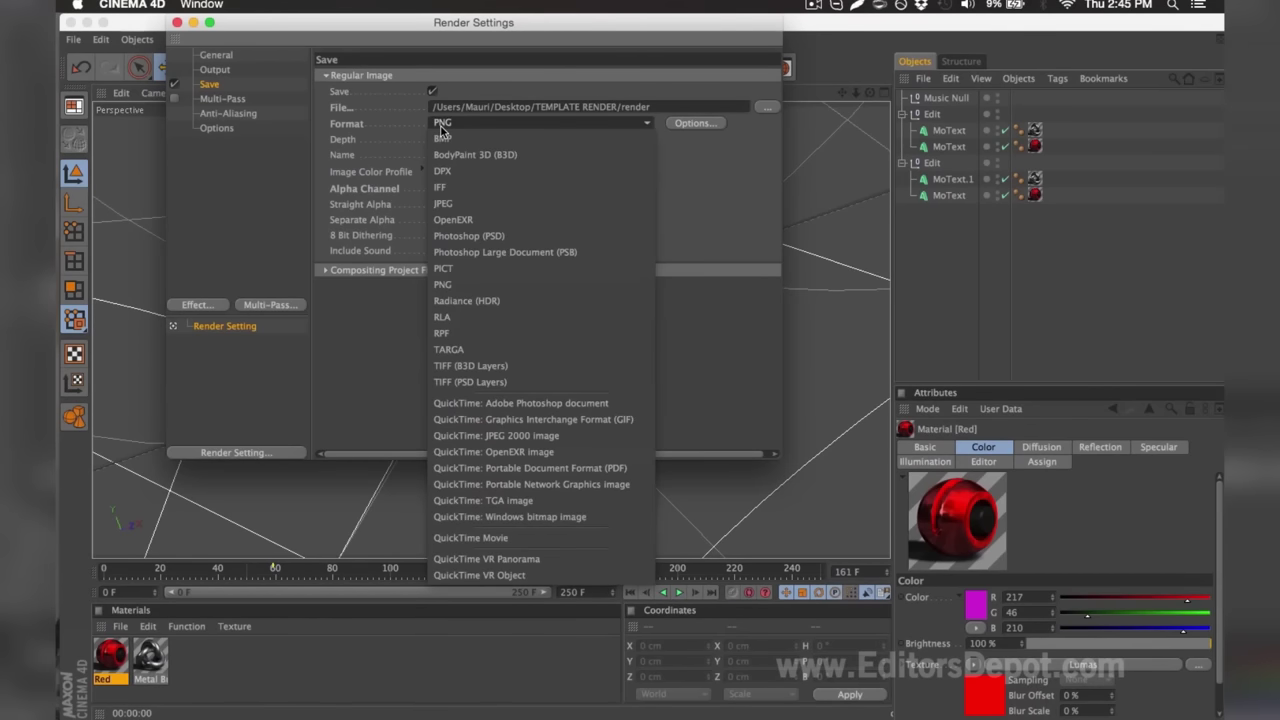
left_click(441, 128)
left_click(764, 106)
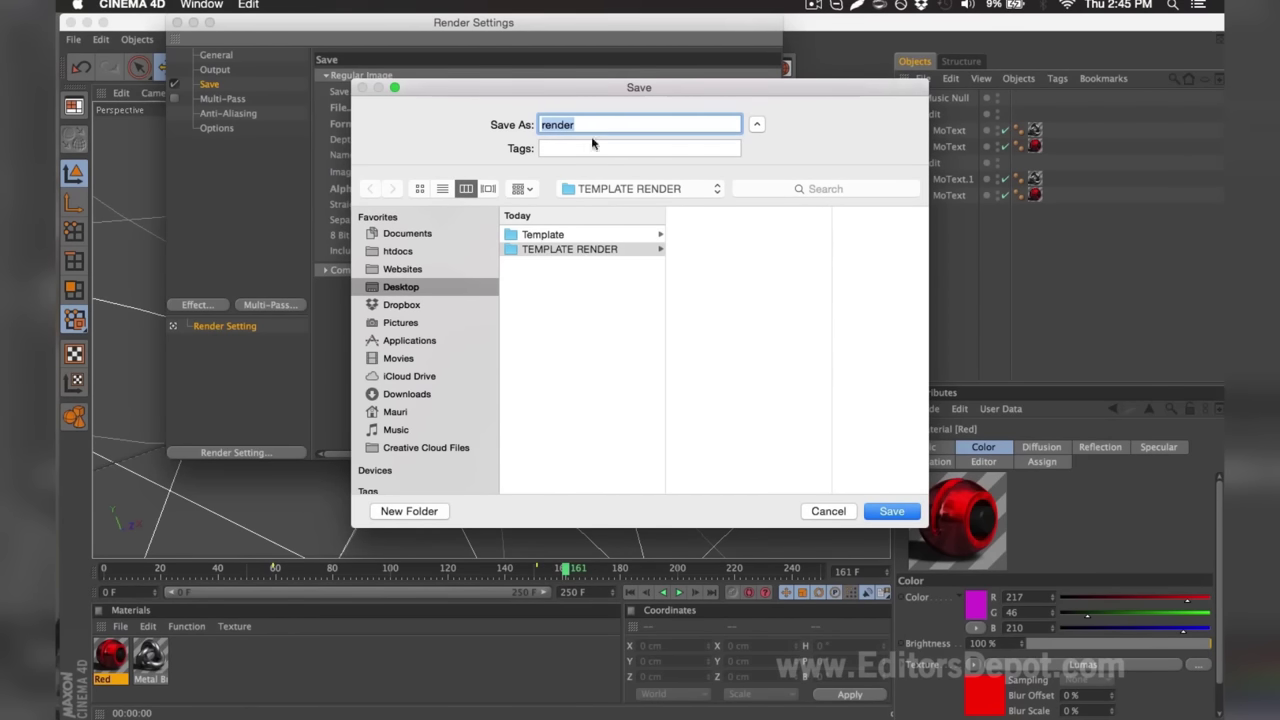
double_click(545, 124)
left_click(535, 124)
key("Return")
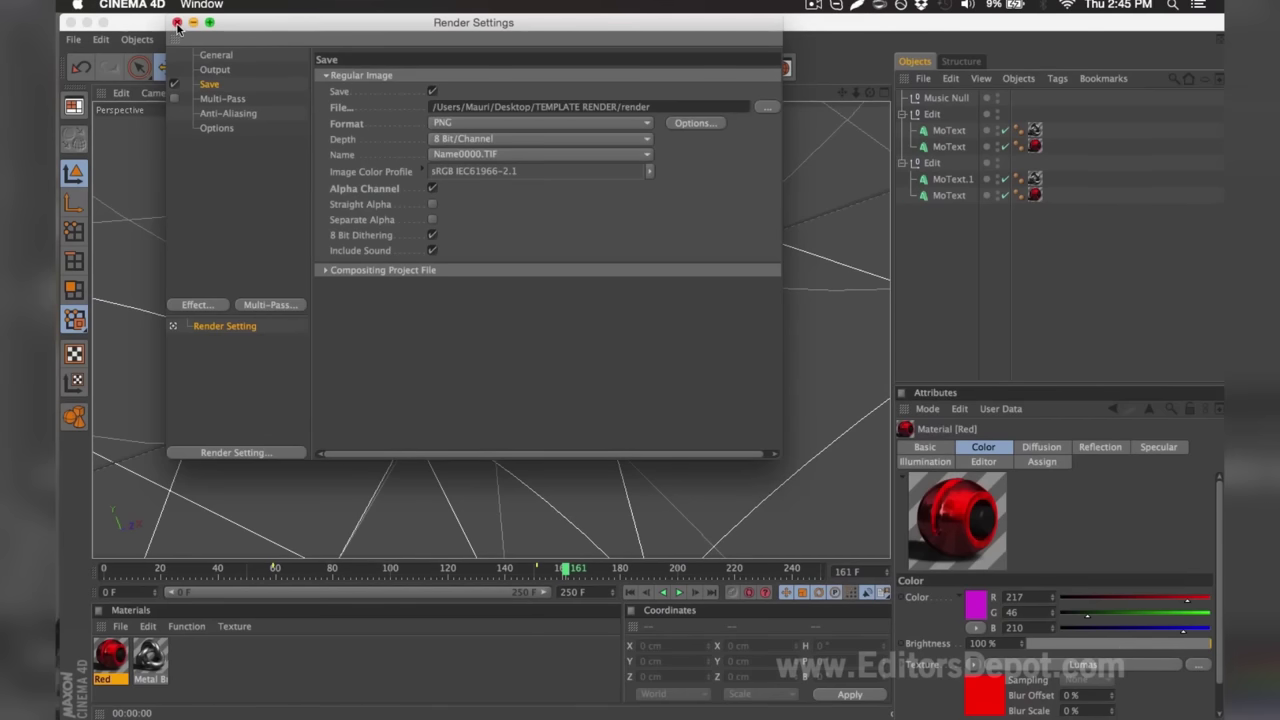
left_click(177, 23)
Step: Start the Render to Picture Viewer render and open Template V8.0.aep in After Effects
left_click(446, 68)
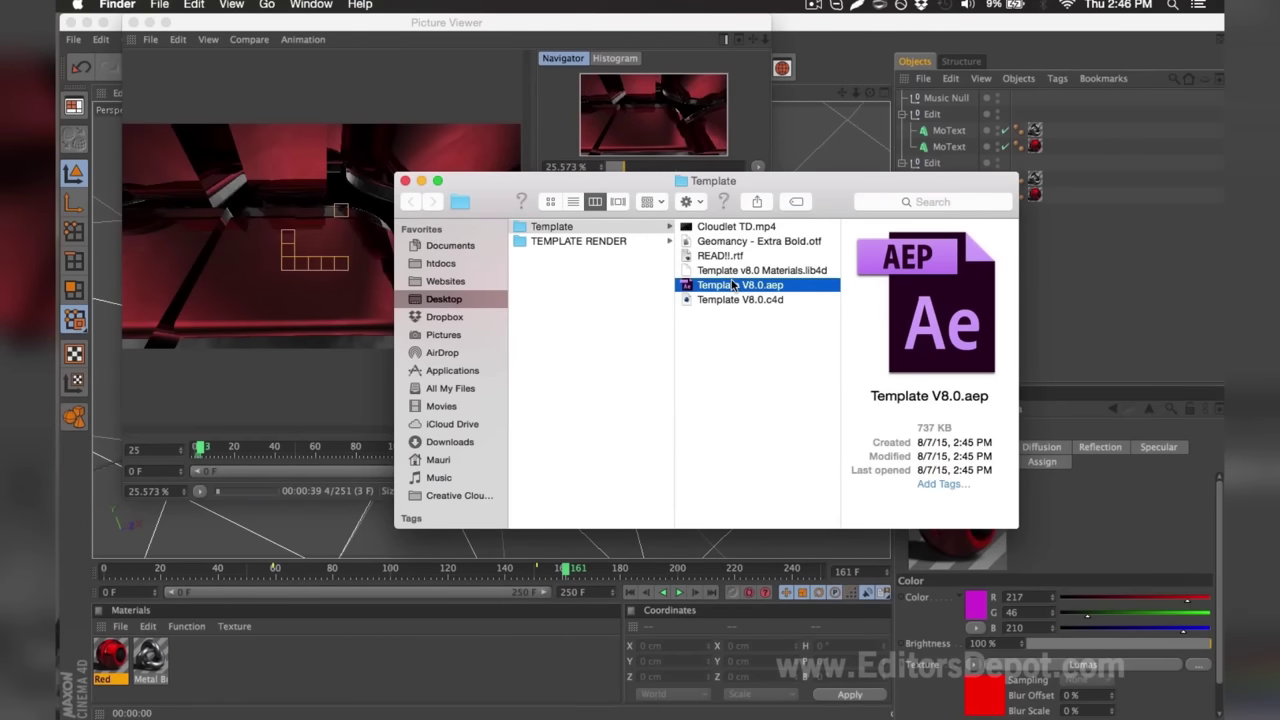
double_click(733, 286)
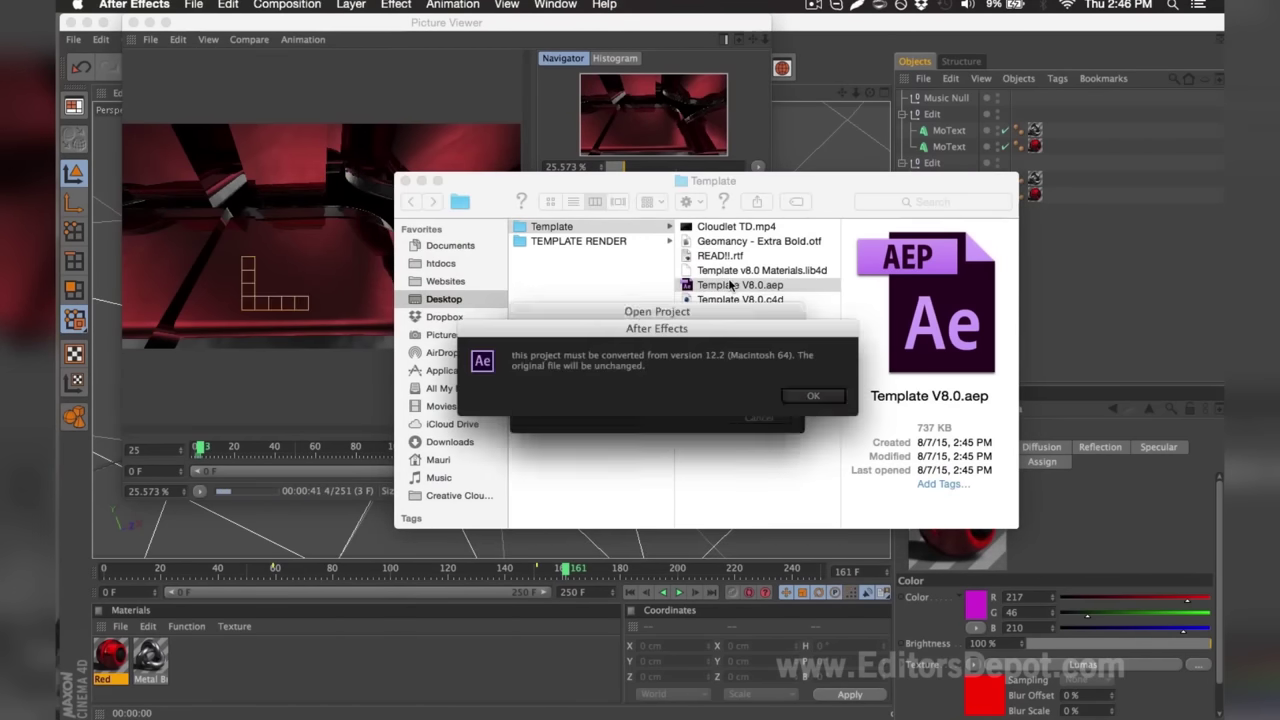
Step: Accept the version conversion alert and the missing files warning
left_click(791, 397)
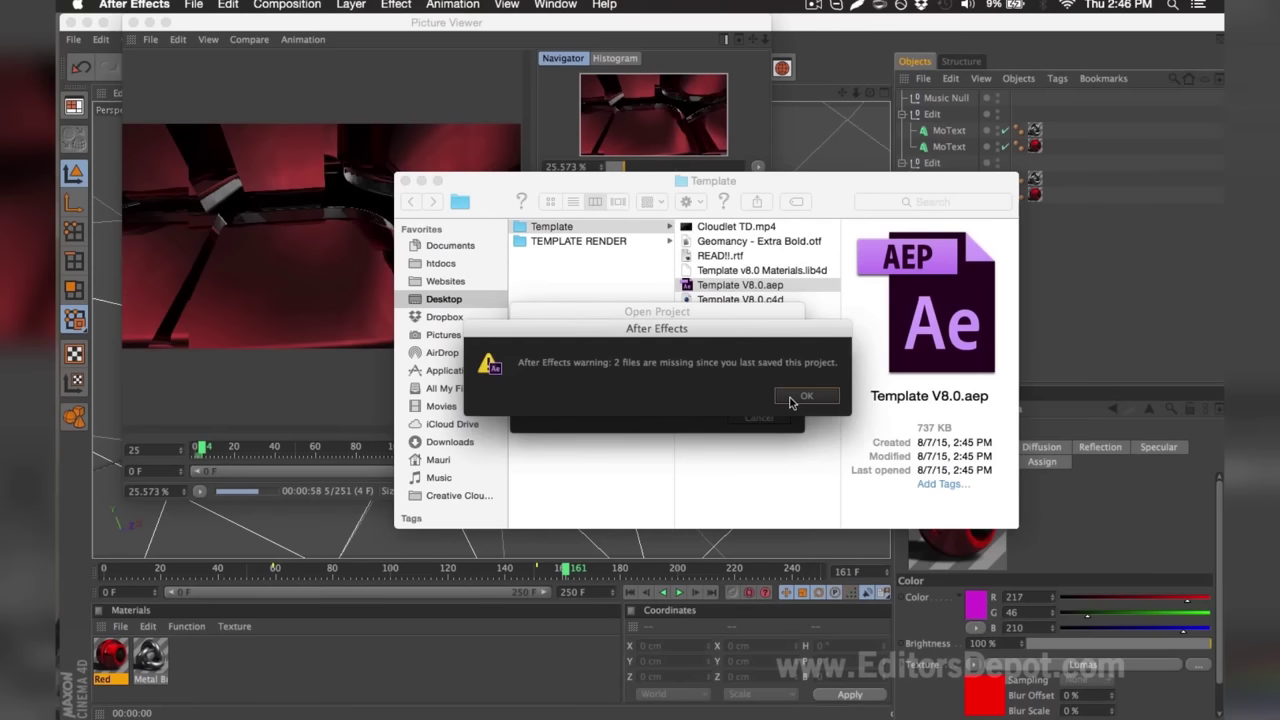
left_click(791, 397)
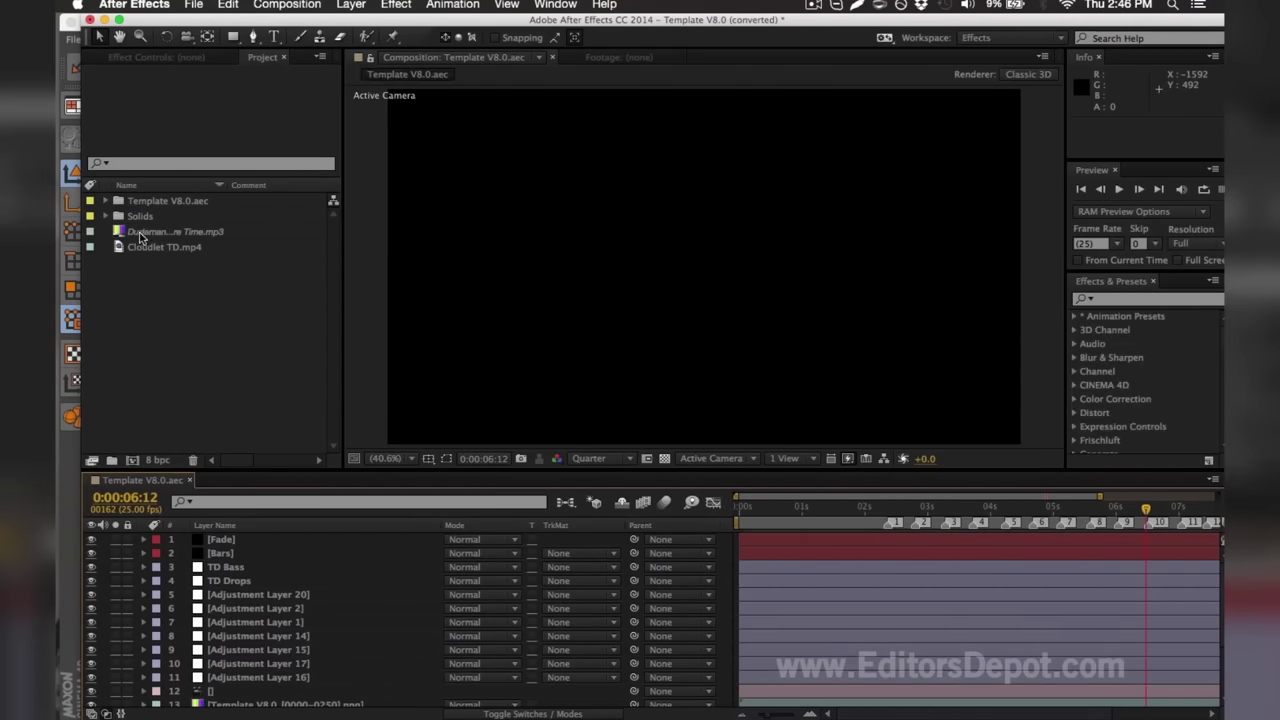
left_click(141, 233)
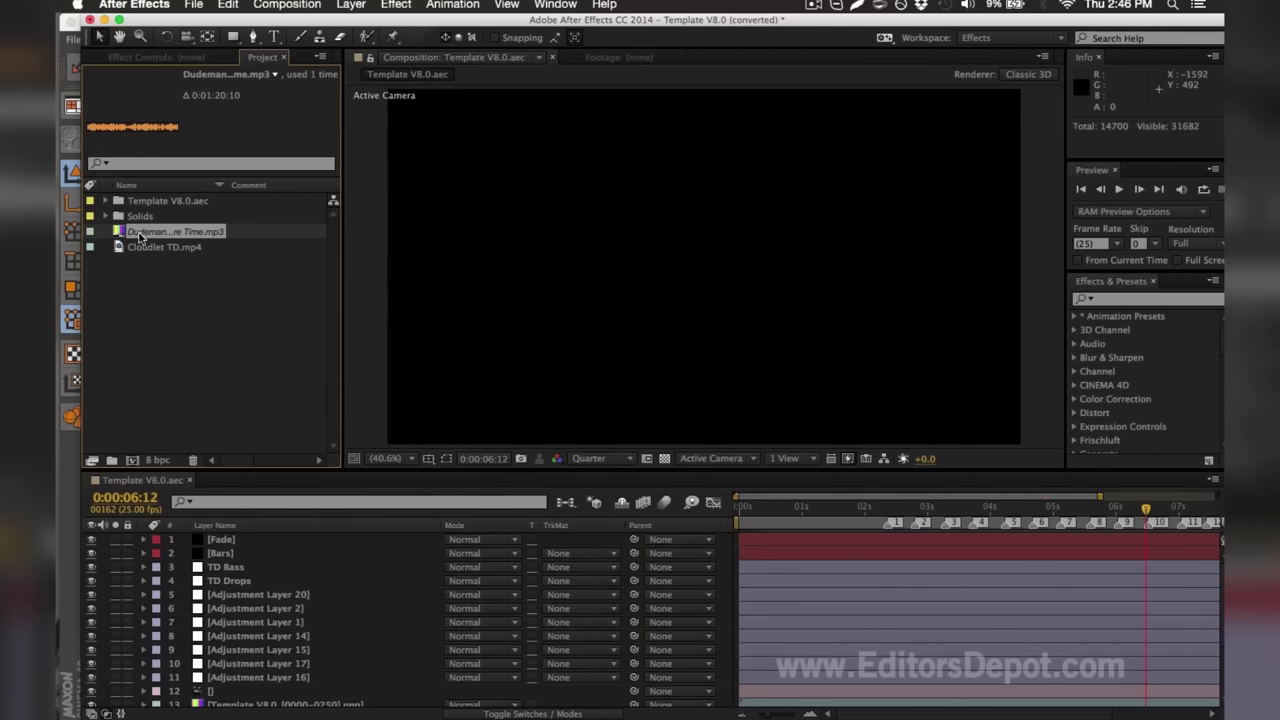
key("super+h")
left_click(380, 190)
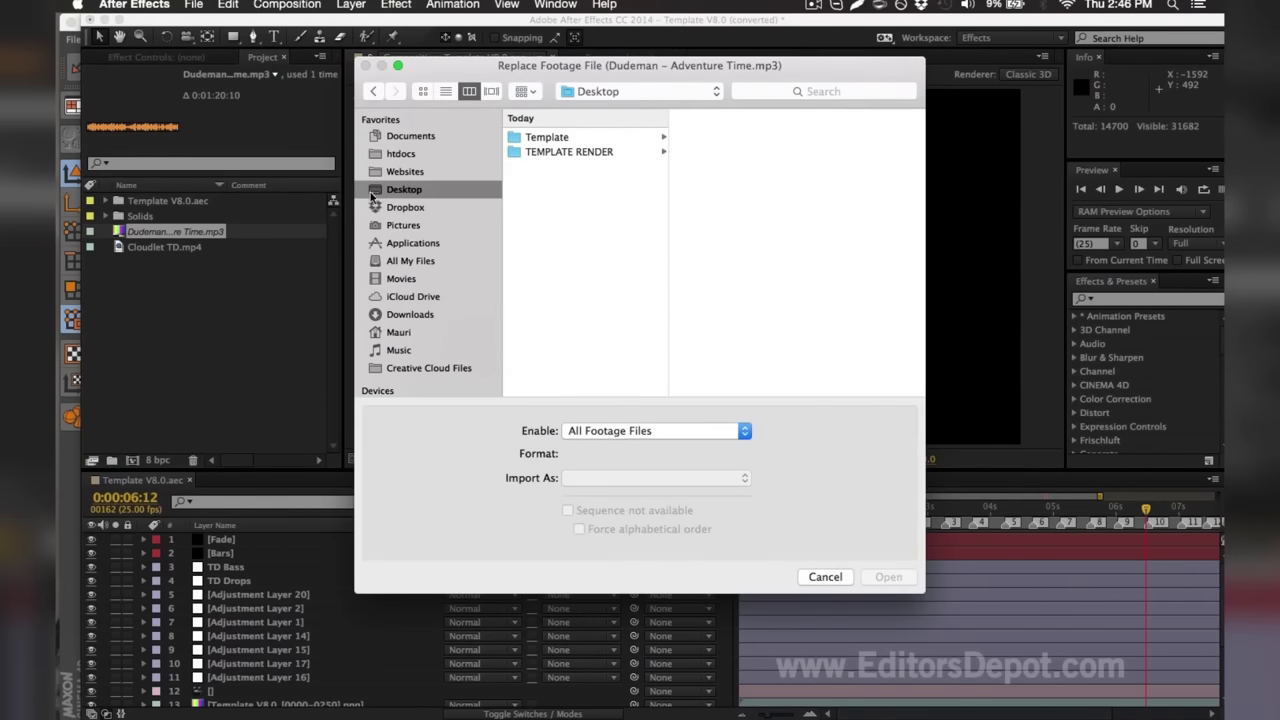
left_click(521, 140)
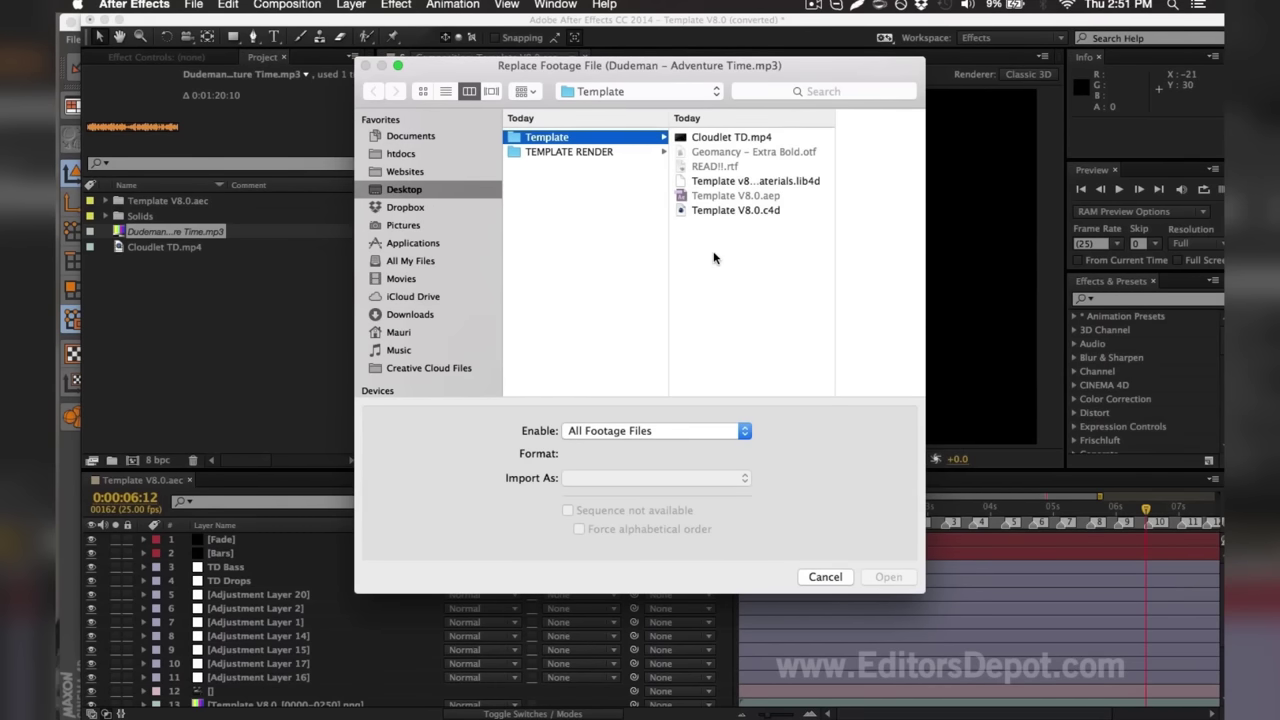
key("Escape")
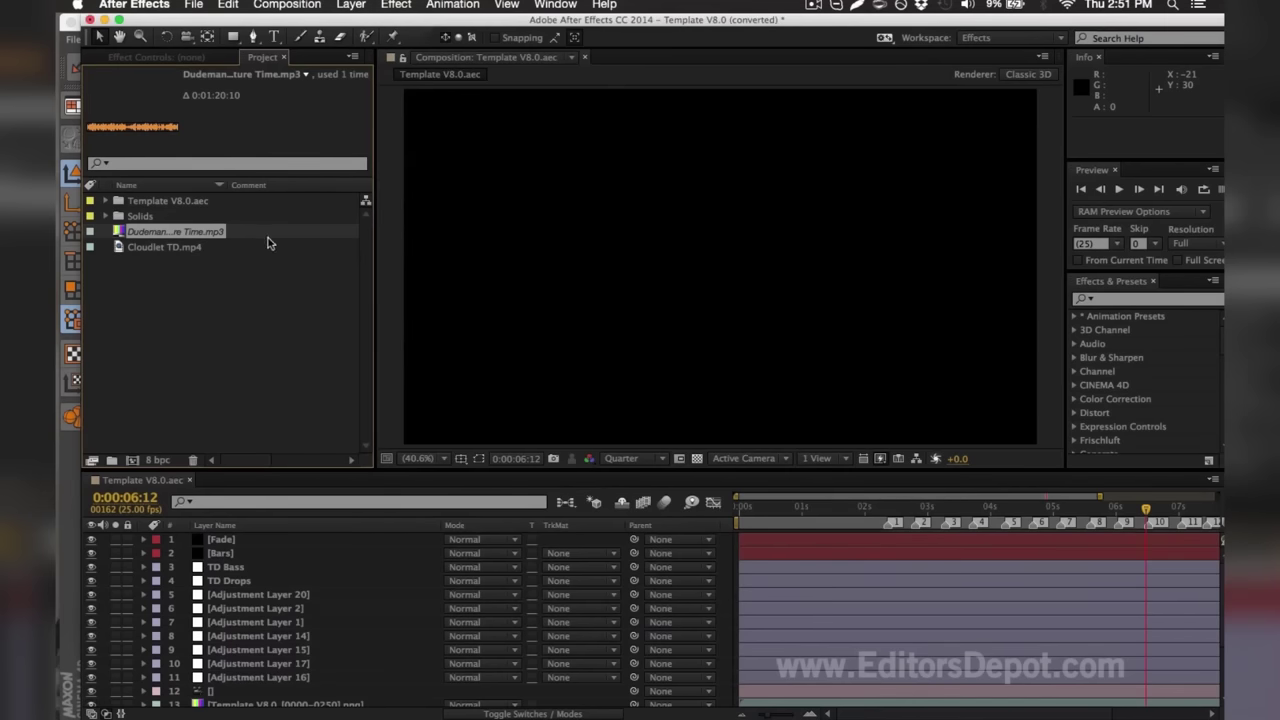
right_click(225, 234)
Step: Rename the Dudeman – Adventure Time audio item, then expand Template V8.0.aec and select its PNG sequence
left_click(274, 432)
left_click(219, 232)
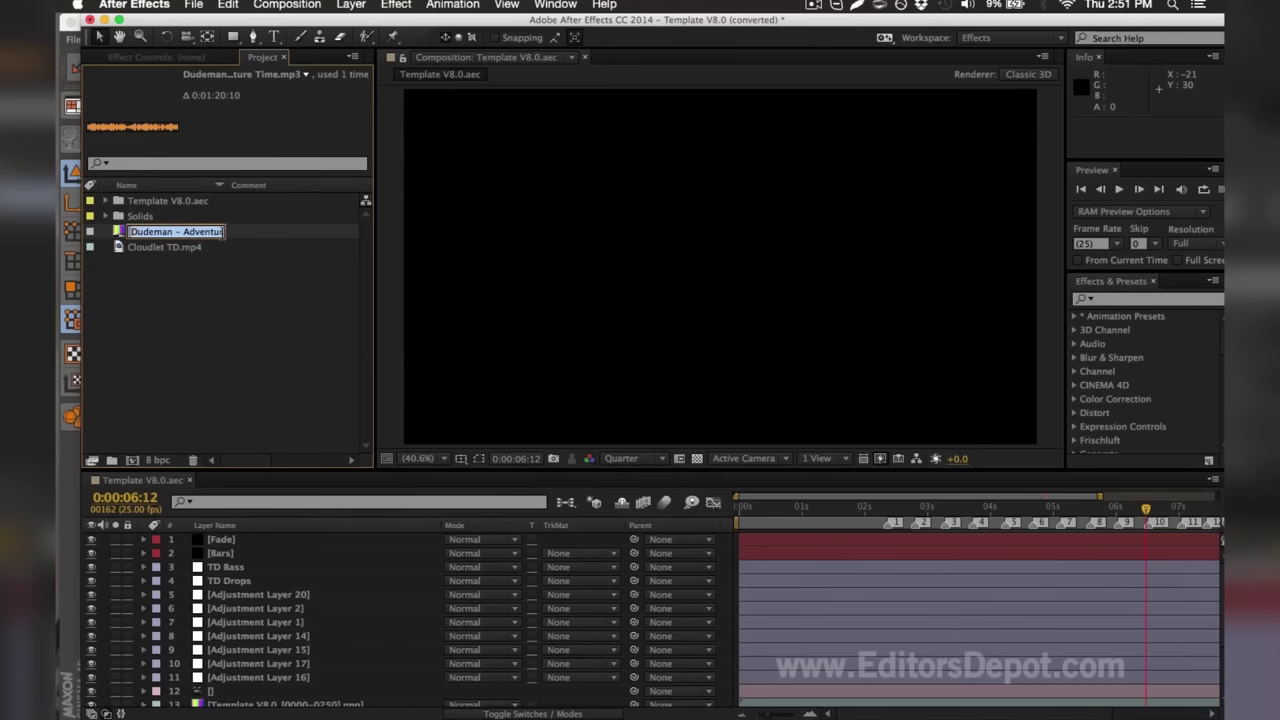
left_click(253, 234)
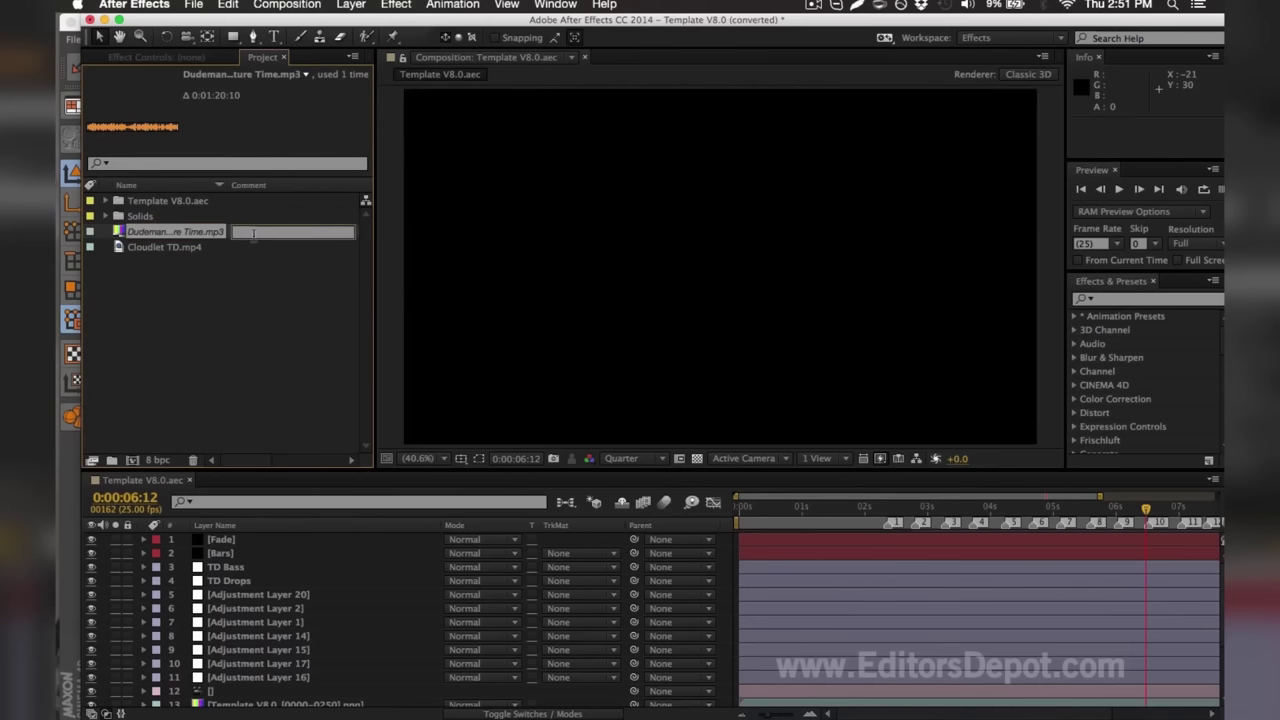
left_click(253, 298)
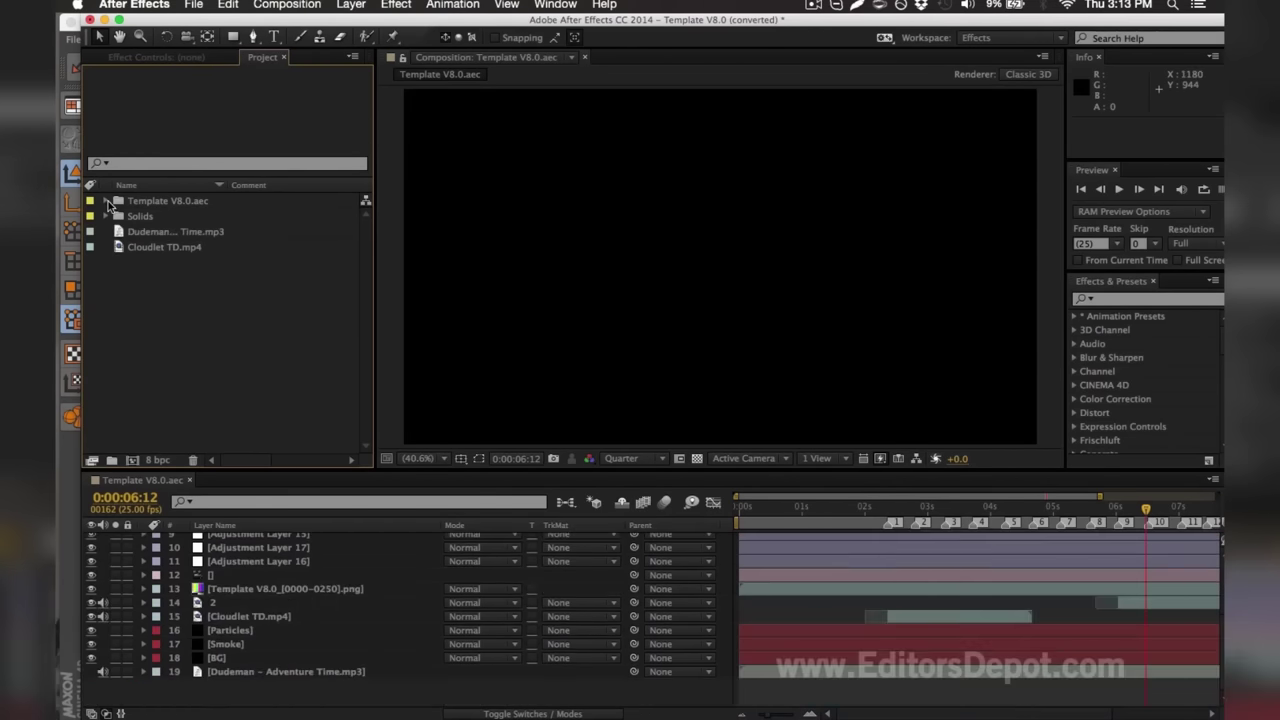
left_click(141, 235)
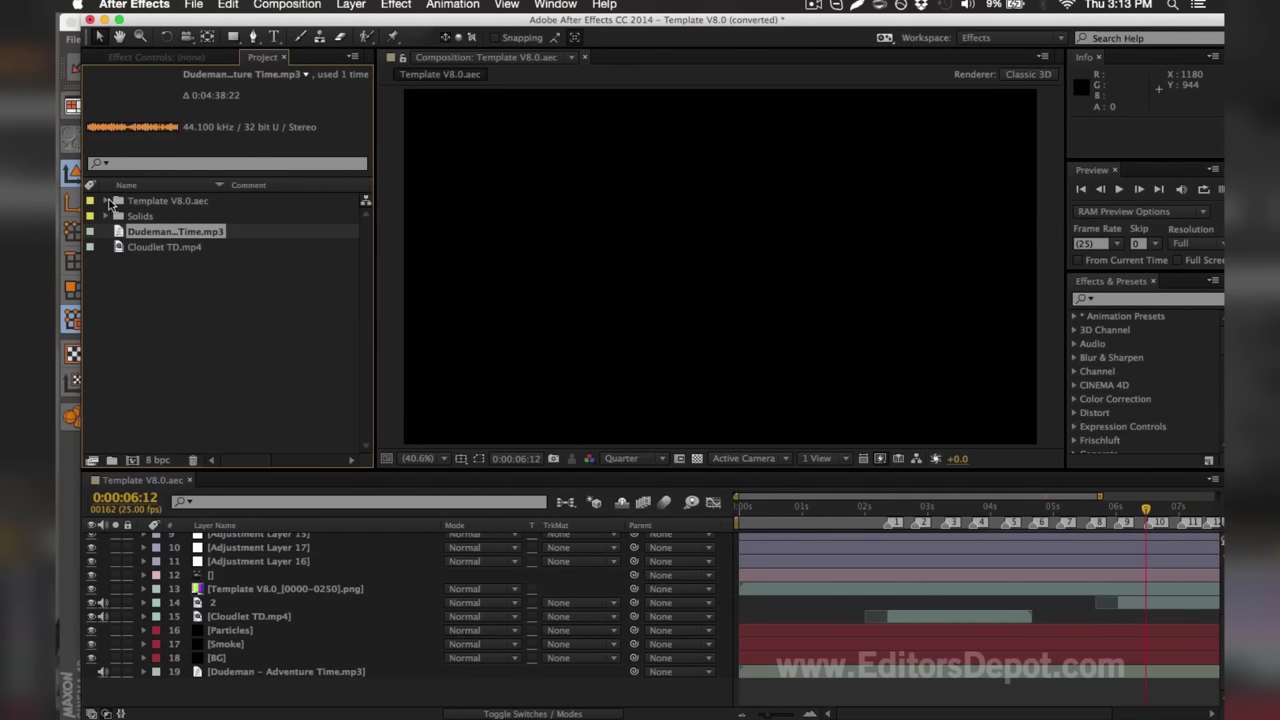
left_click(108, 203)
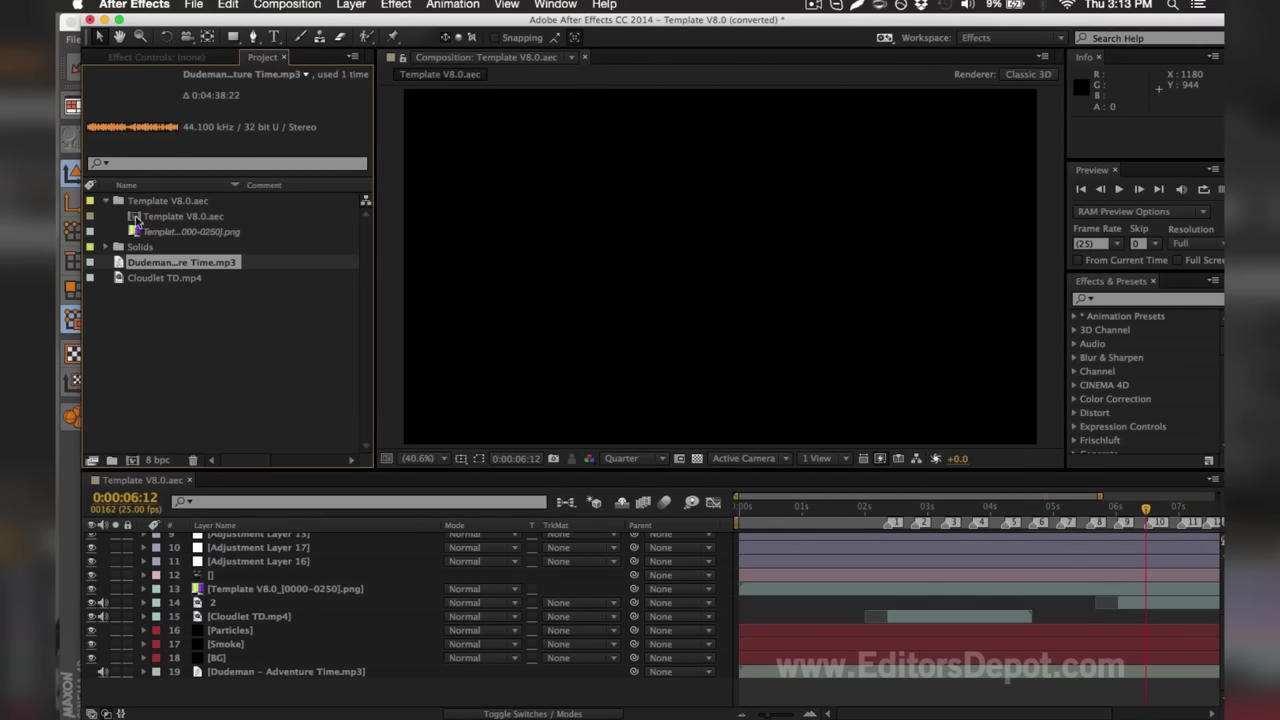
left_click(152, 233)
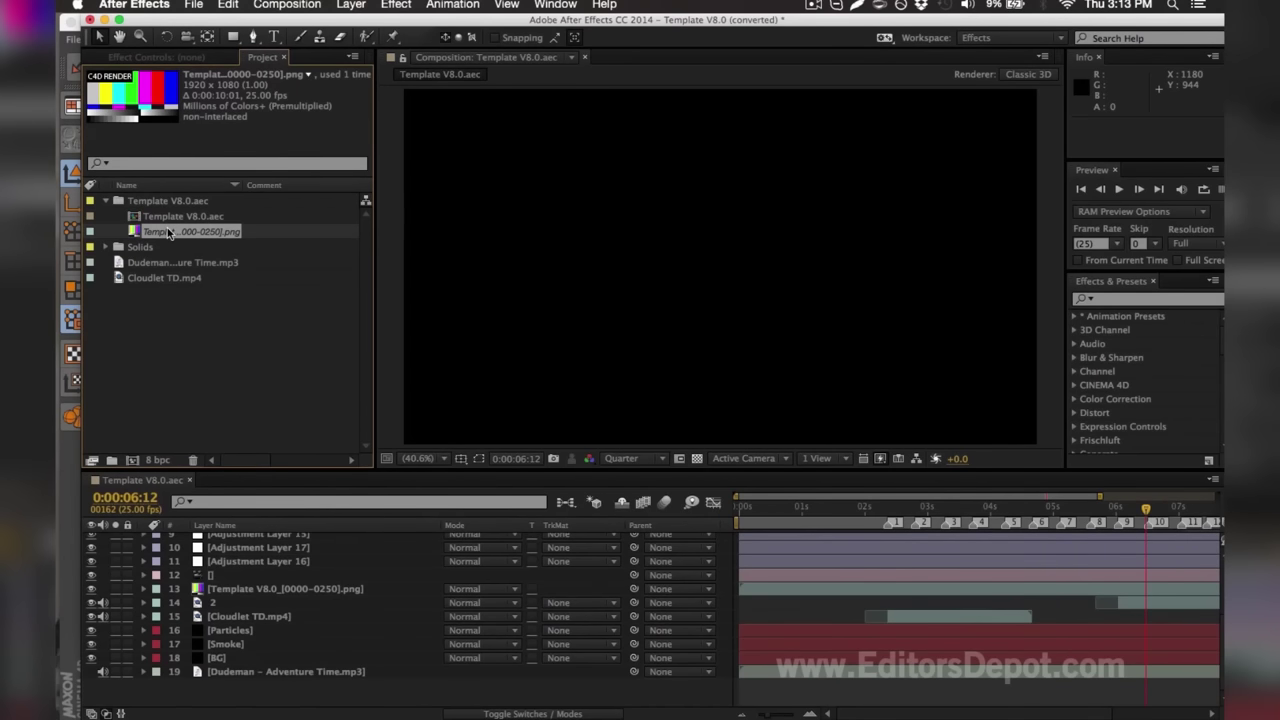
Step: Replace the PNG sequence footage with render0000–render0250.png from TEMPLATE RENDER, with PNG Sequence enabled
key("super+h")
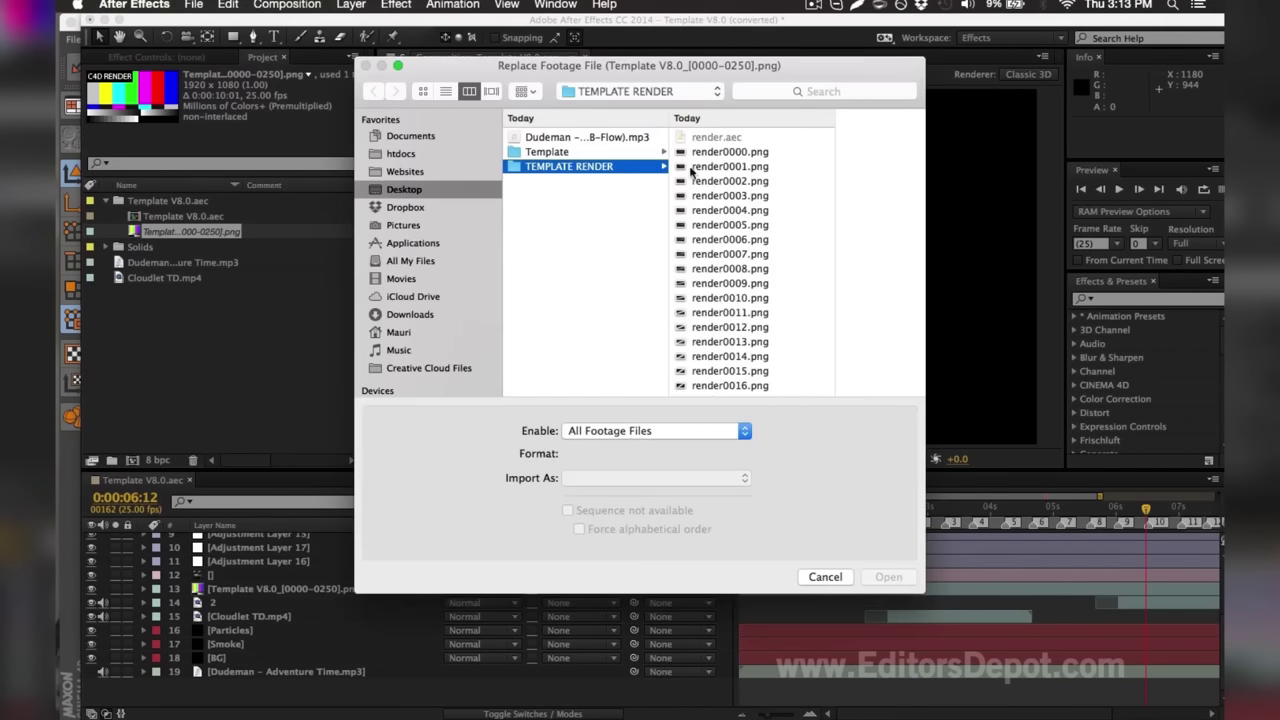
left_click(724, 152)
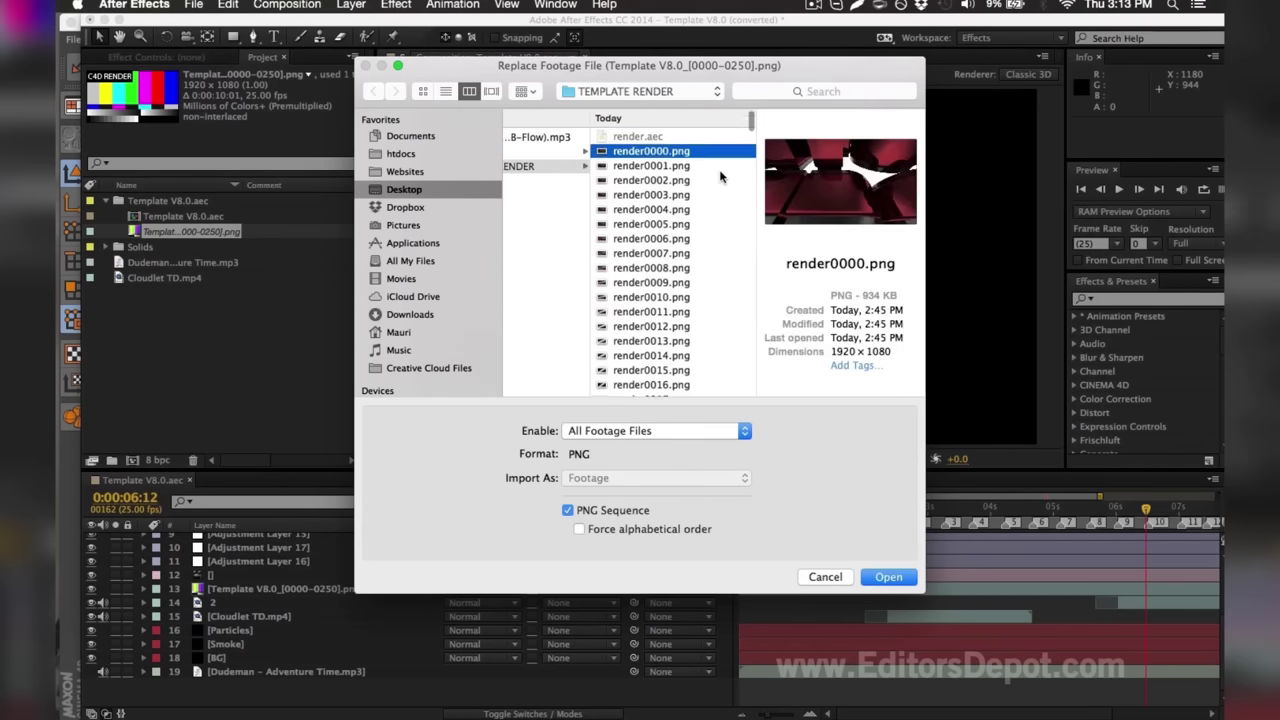
left_click(754, 300)
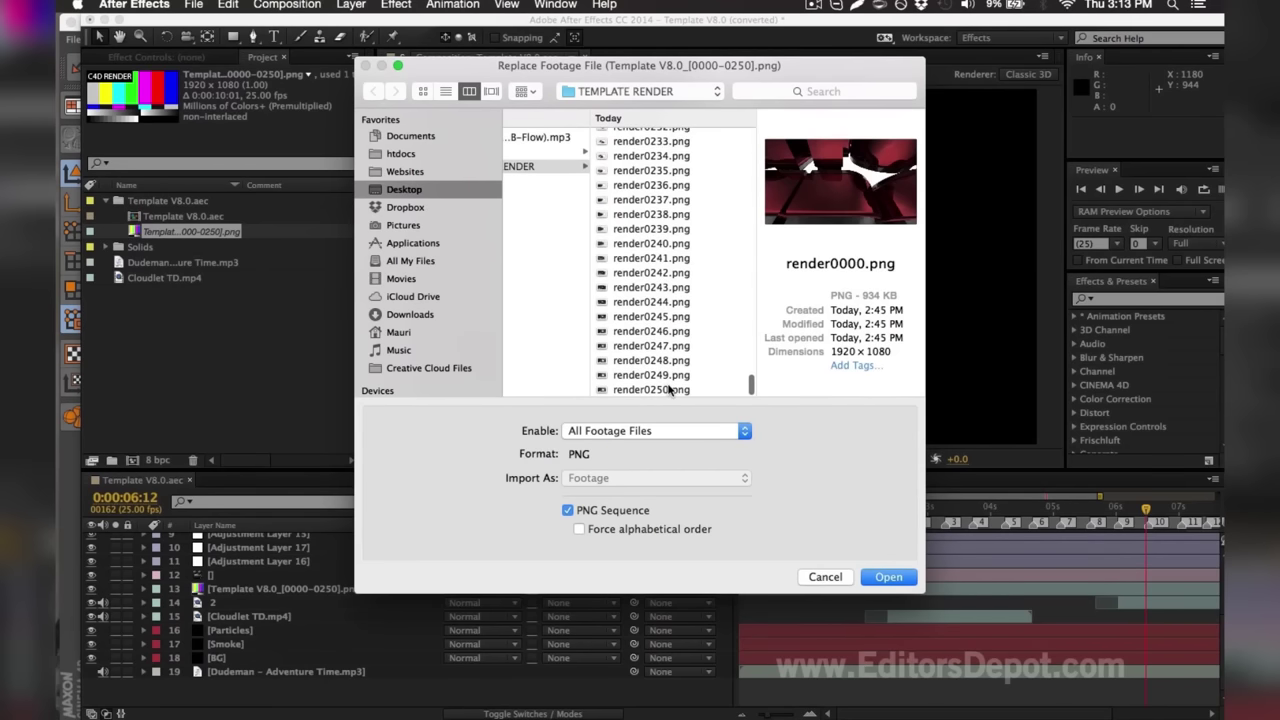
left_click(670, 390, "shift")
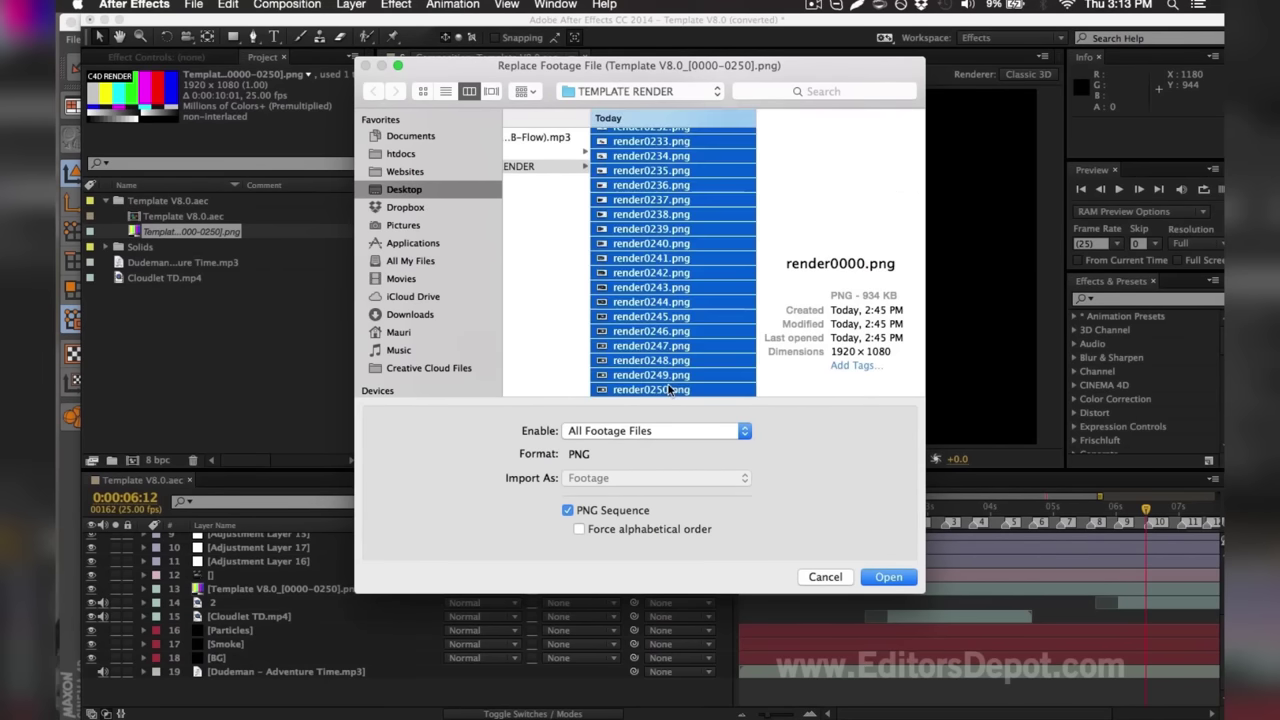
scroll(662, 248, "up", 3)
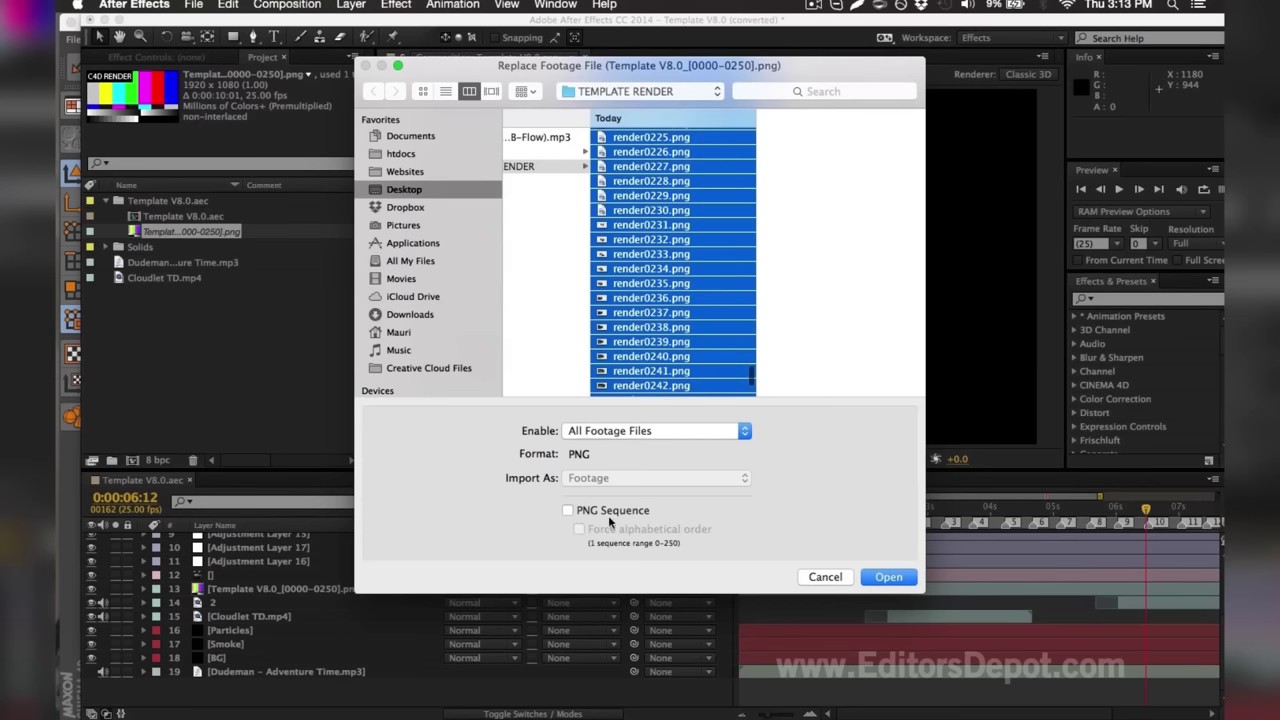
left_click(593, 512)
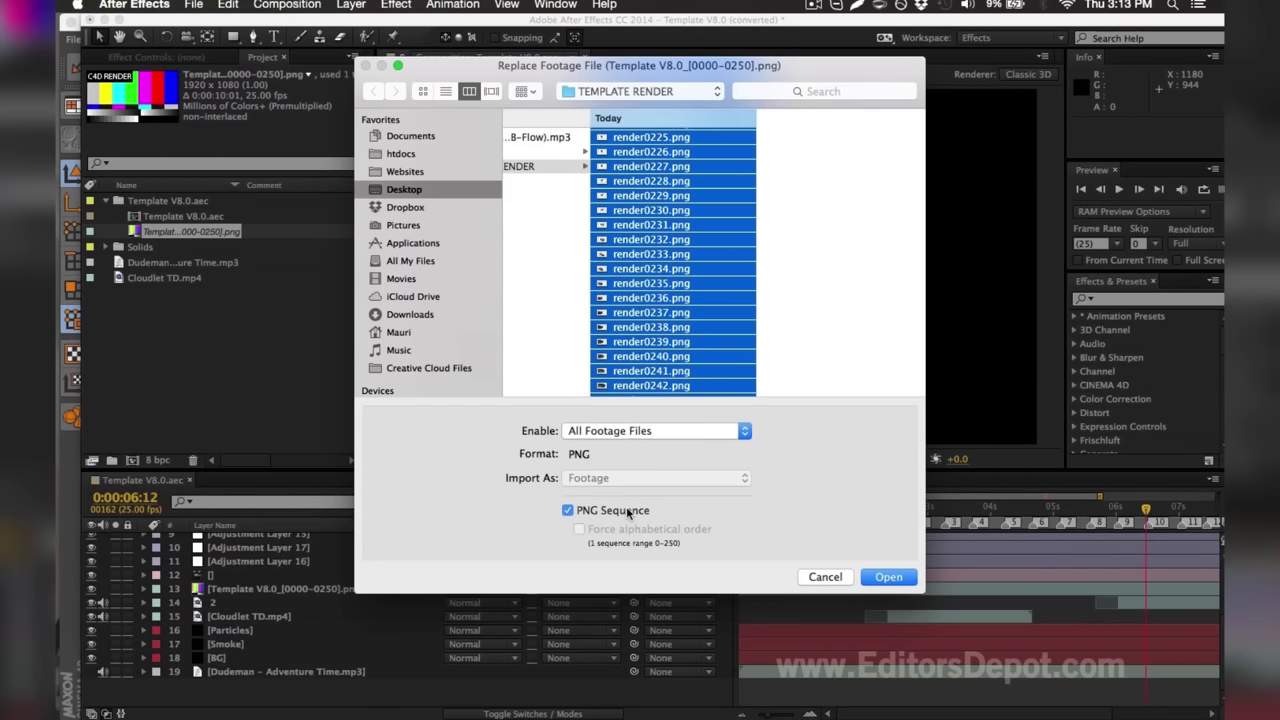
left_click(898, 580)
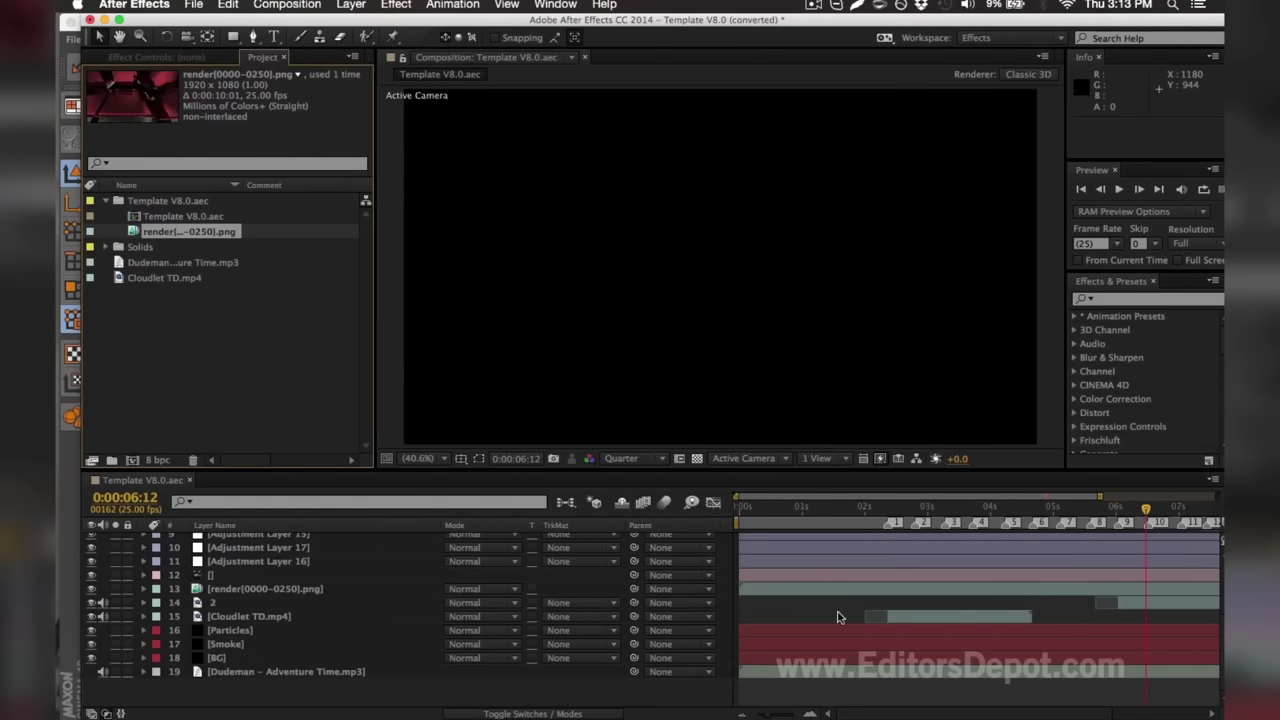
Step: Move the current time to 0:00:02:04
scroll(818, 551, "up", 2)
scroll(817, 547, "up", 1)
scroll(817, 547, "up", 2)
left_click(811, 509)
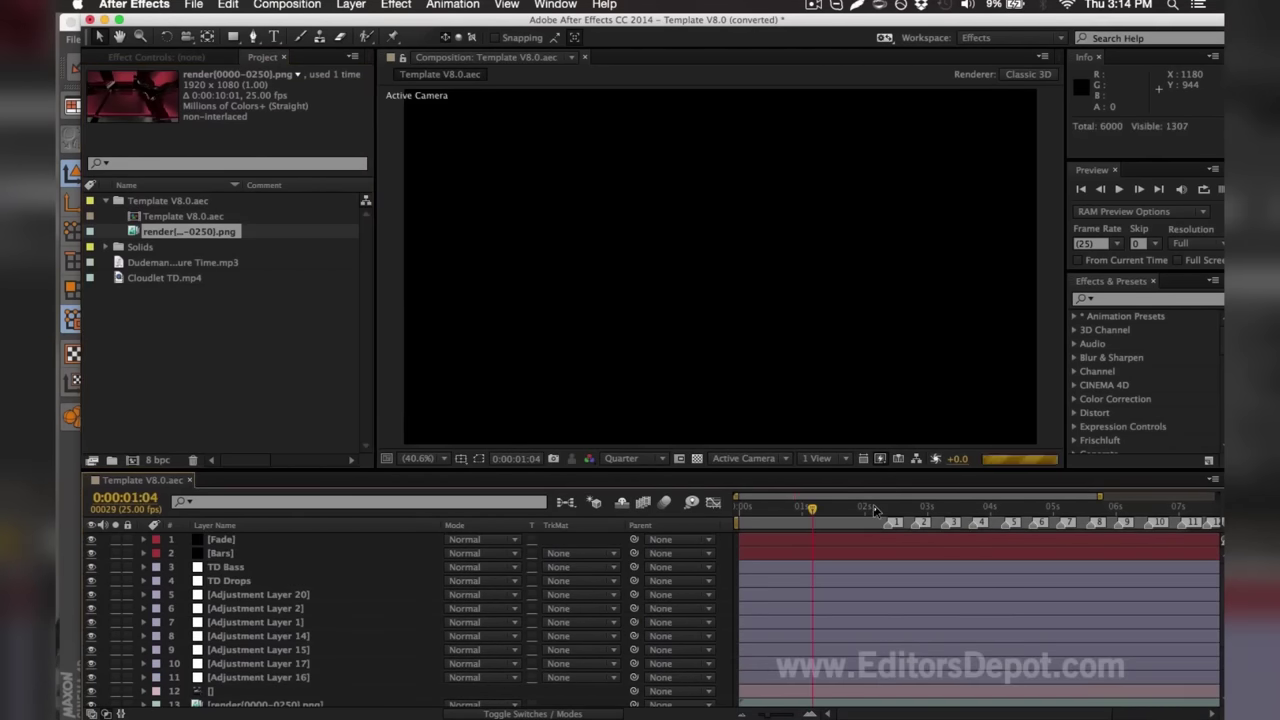
left_click(873, 510)
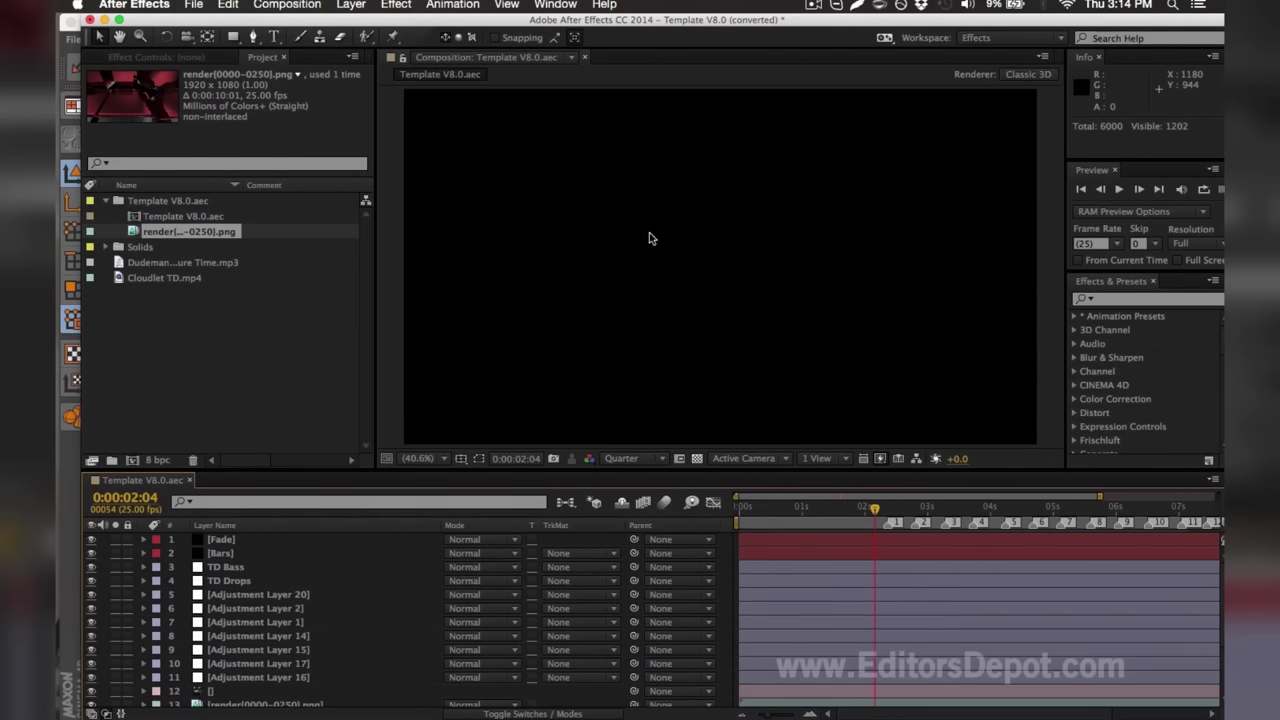
Step: Select adjustment layers 5–11 and hide them to reveal the plain 3D EDITORS DEPOT title
left_click(222, 567)
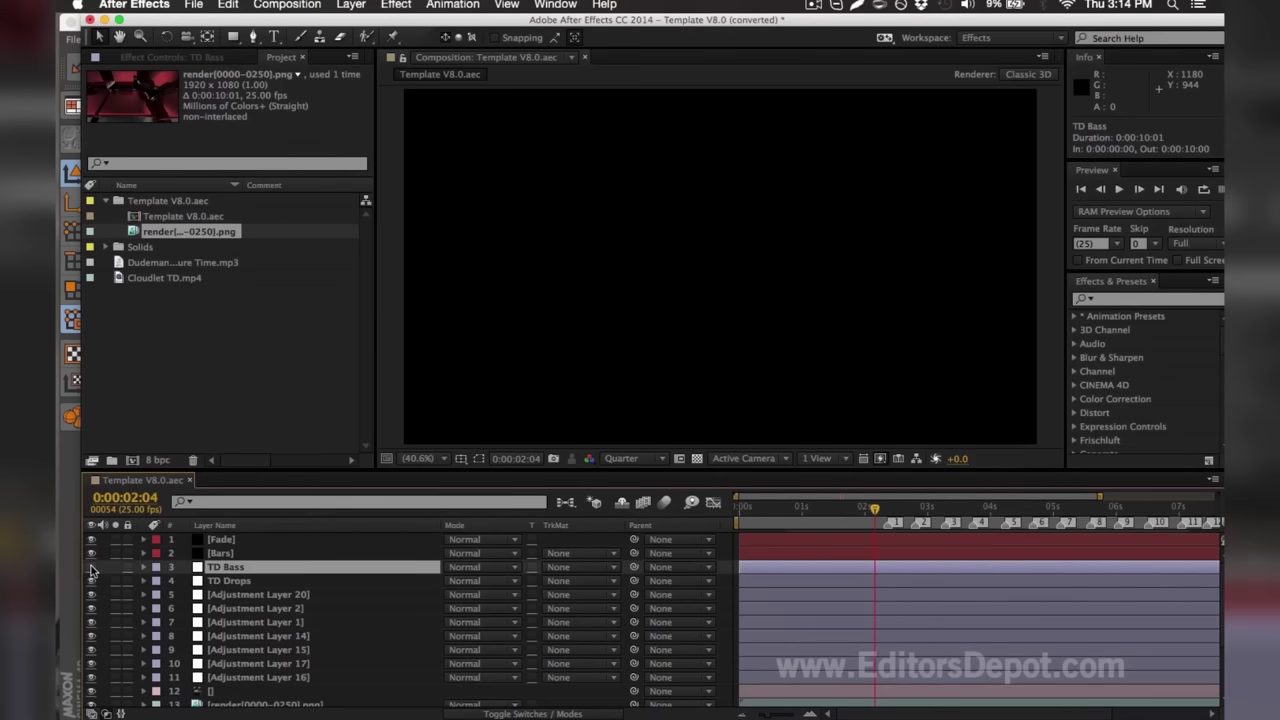
left_click(243, 681)
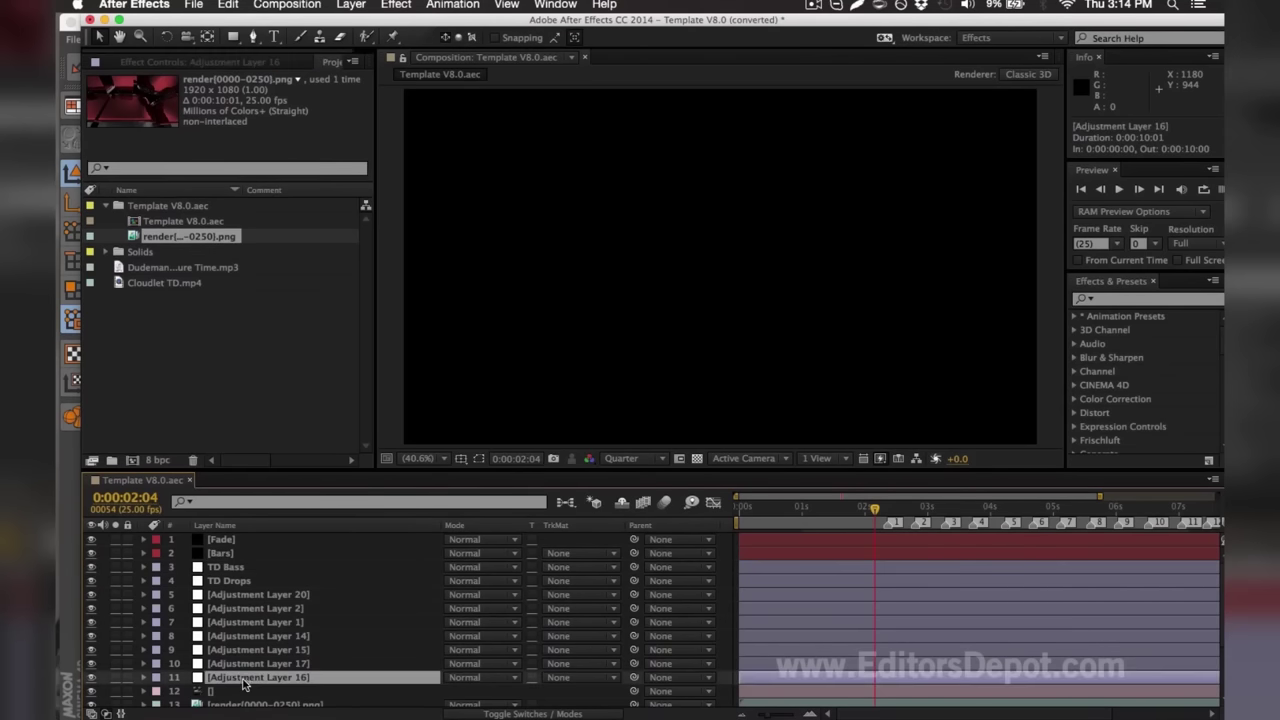
left_click(232, 596, "shift")
left_click(90, 596)
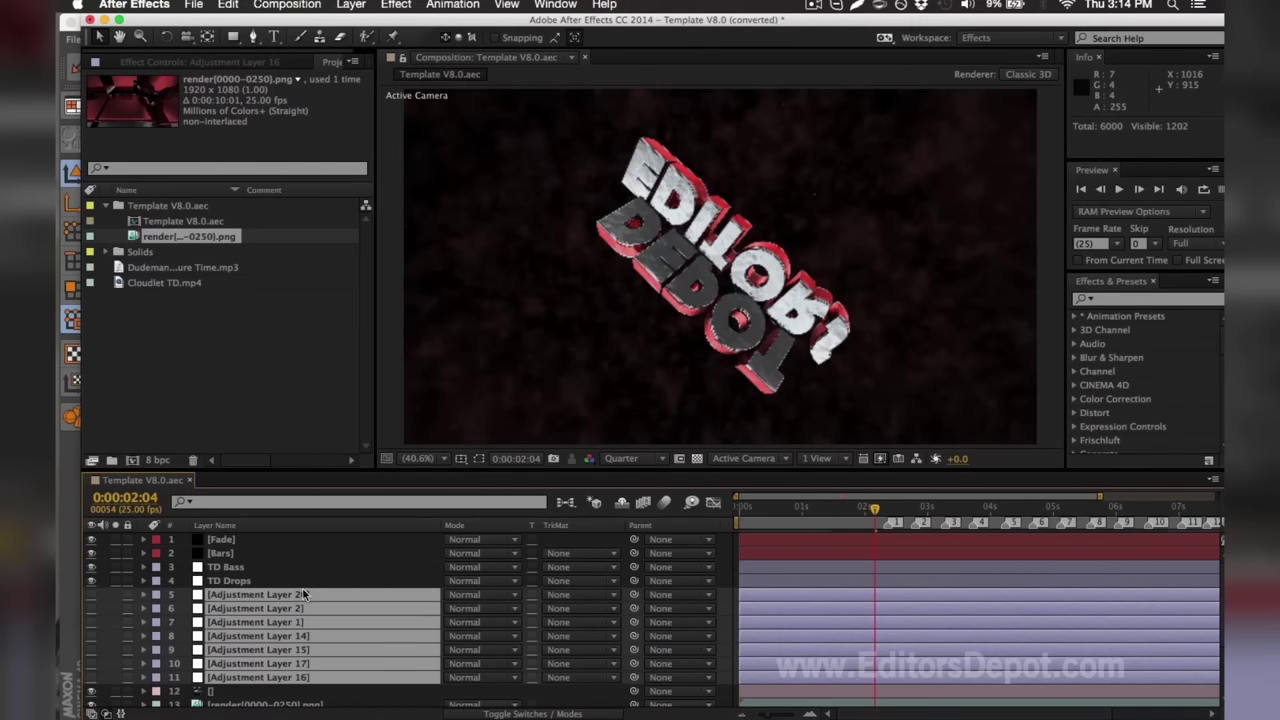
Step: Turn visibility back on for all the adjustment layers
left_click(113, 697)
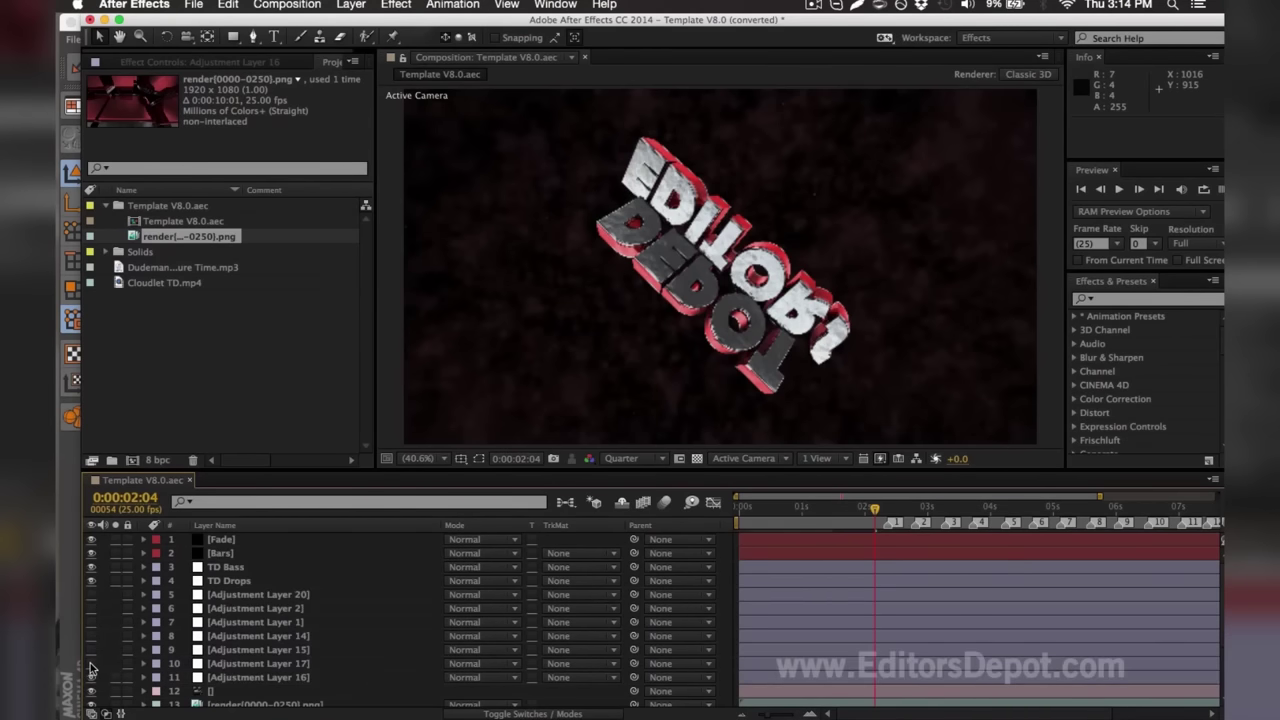
left_click_drag(91, 681, 89, 650)
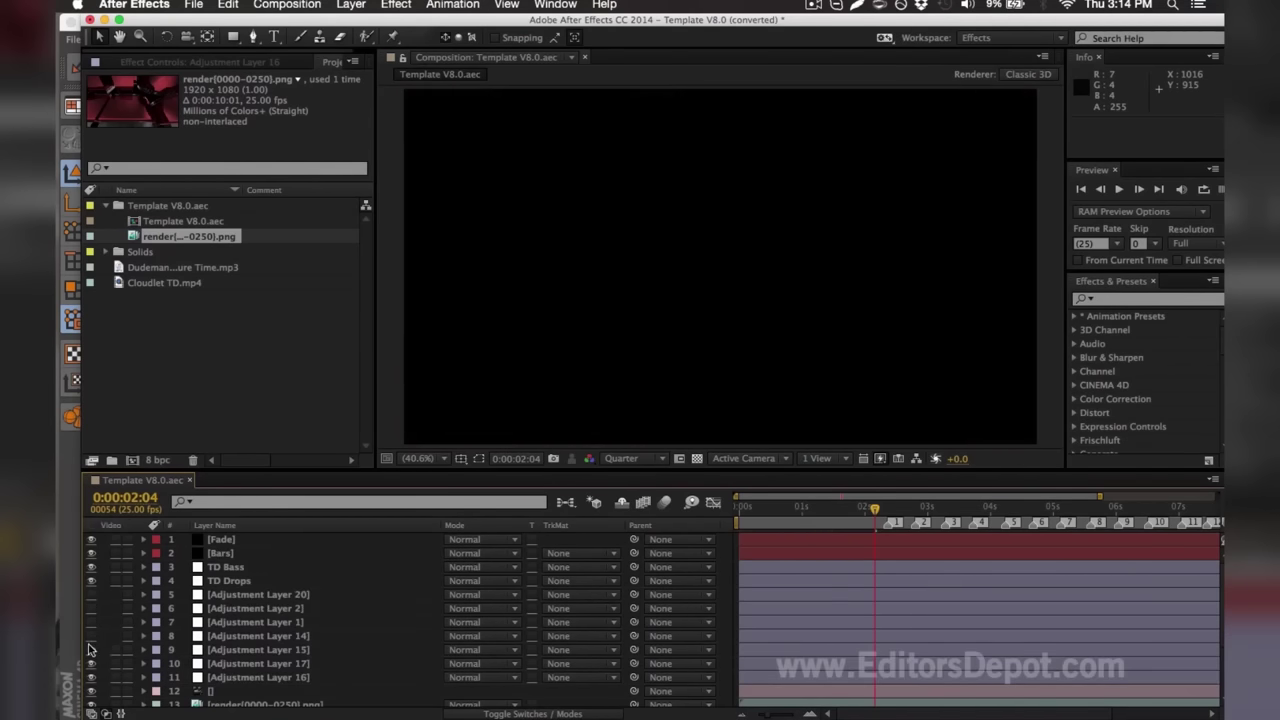
left_click(91, 664)
left_click_drag(91, 668, 89, 610)
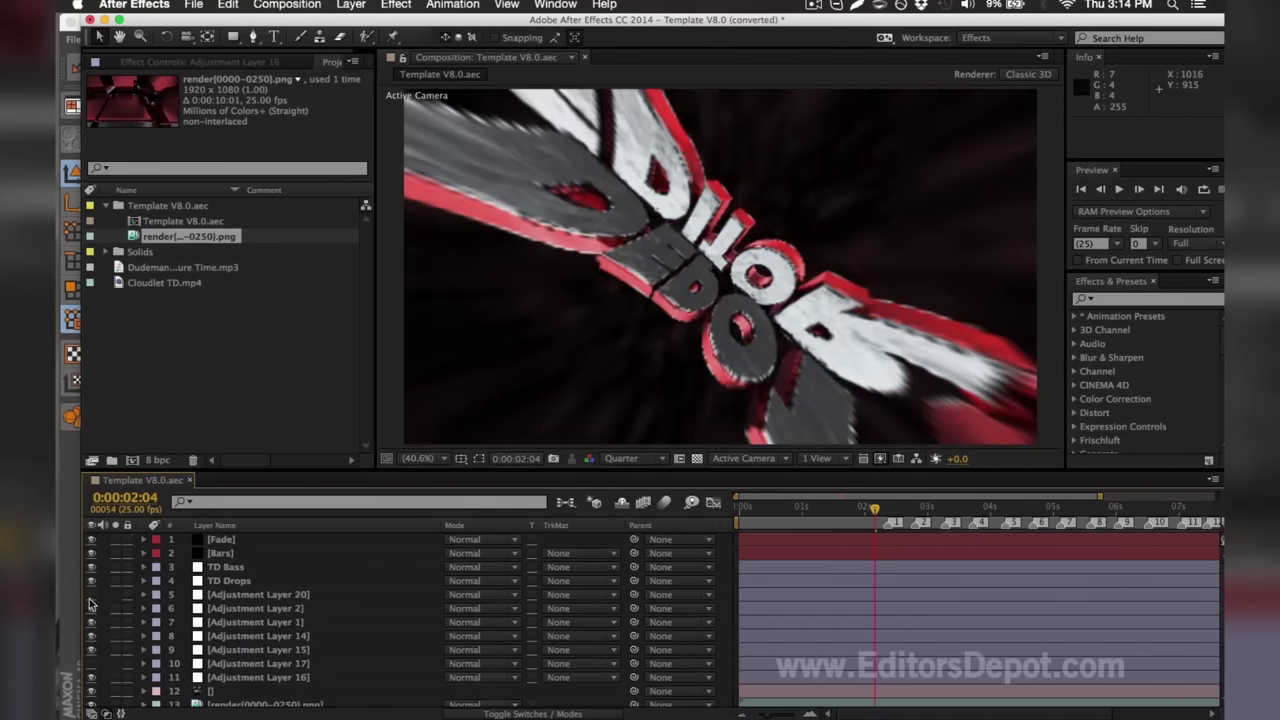
Step: Select layer 9 and Adjustment Layer 17, then view the glowing title at 0:00:03:08
mouse_move(917, 497)
left_mouse_down()
mouse_move(956, 497)
mouse_move(932, 505)
left_mouse_up()
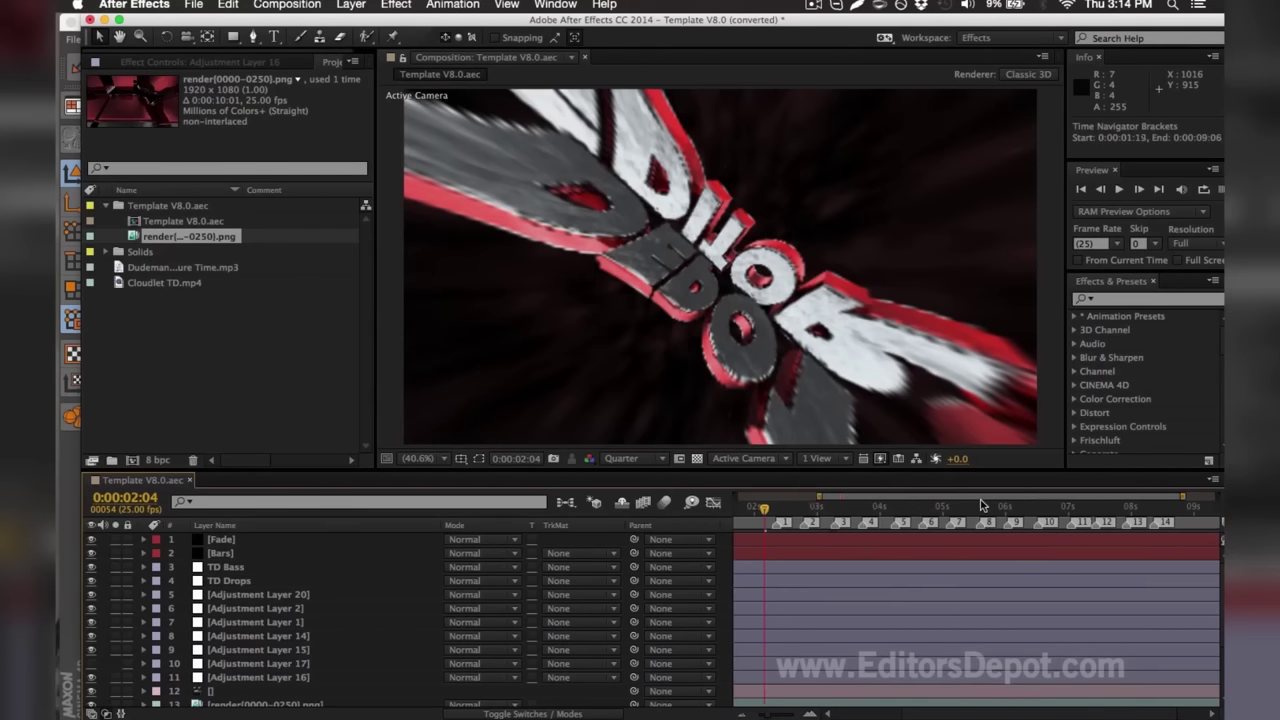
left_click(245, 650)
left_click(248, 664)
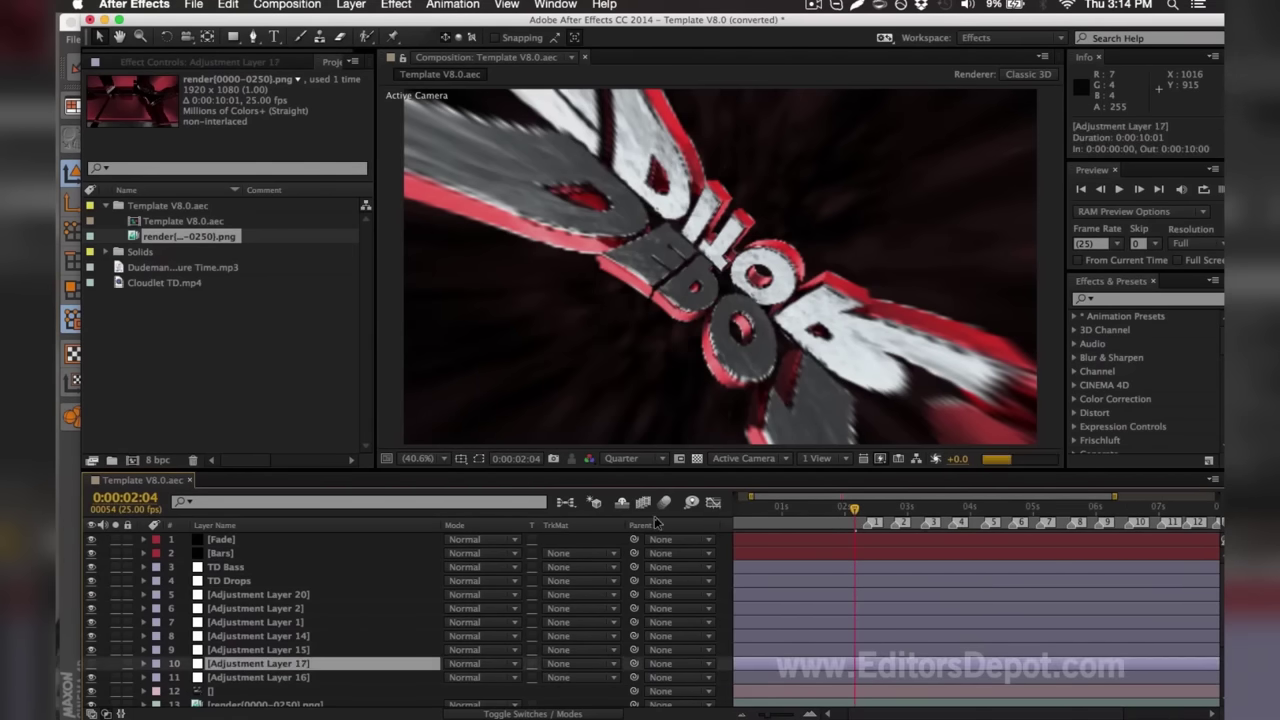
left_click(928, 510)
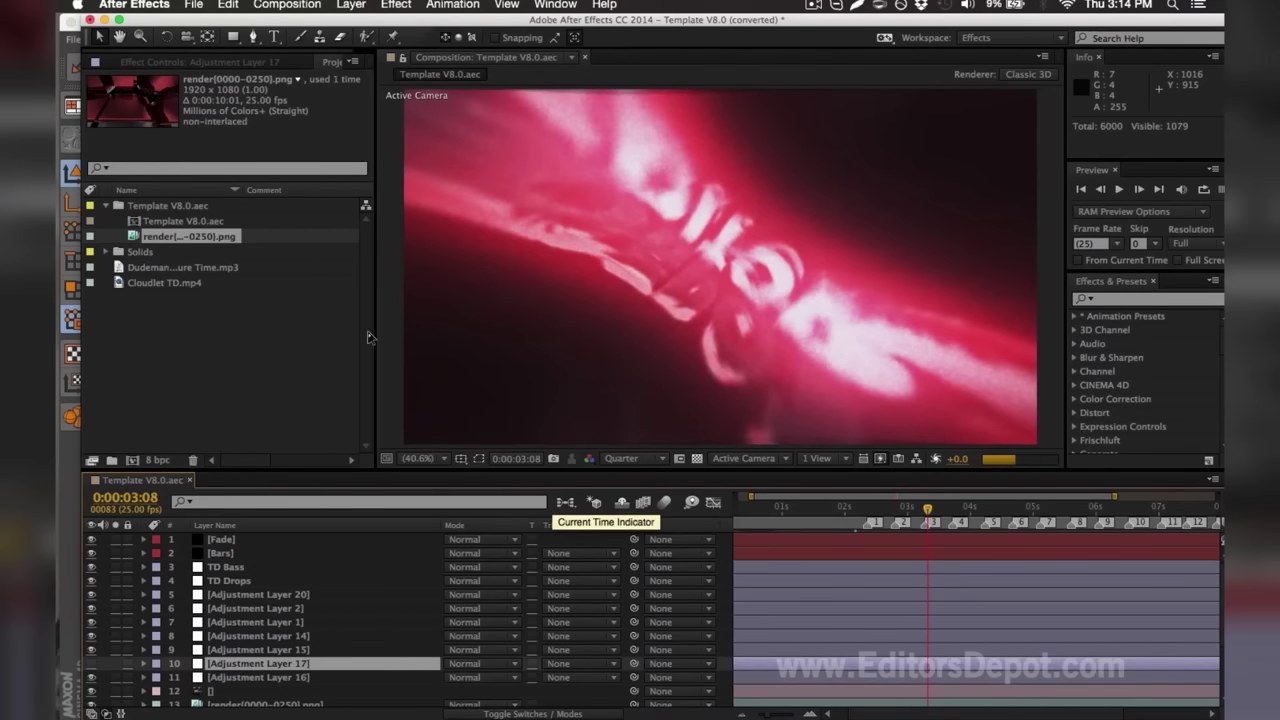
left_click(287, 5)
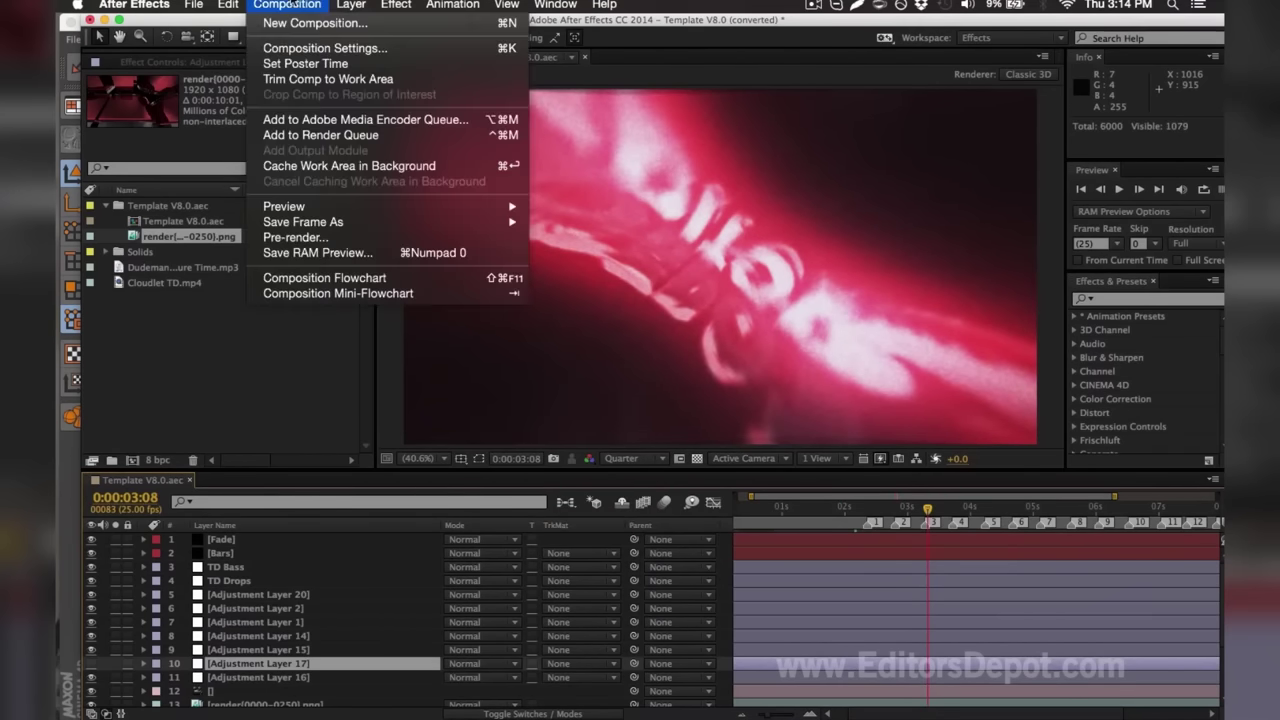
Step: Add the Template V8.0.aec composition to the Adobe Media Encoder queue
left_click(316, 120)
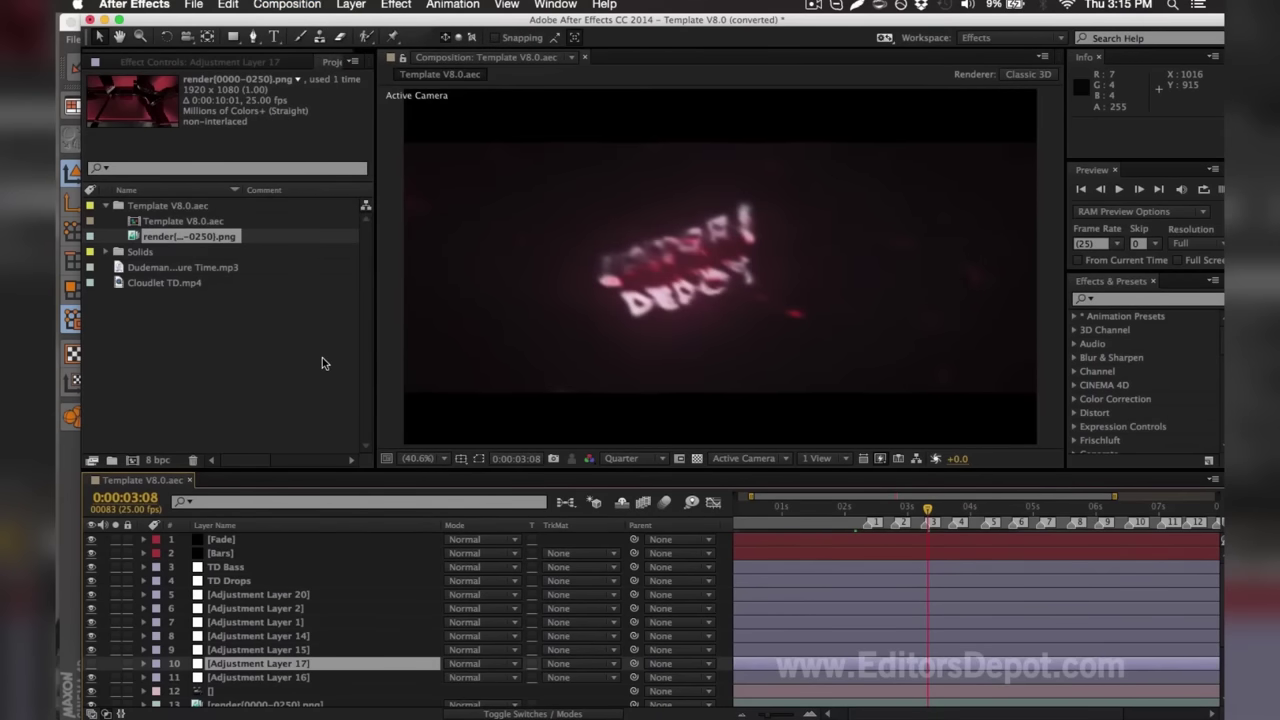